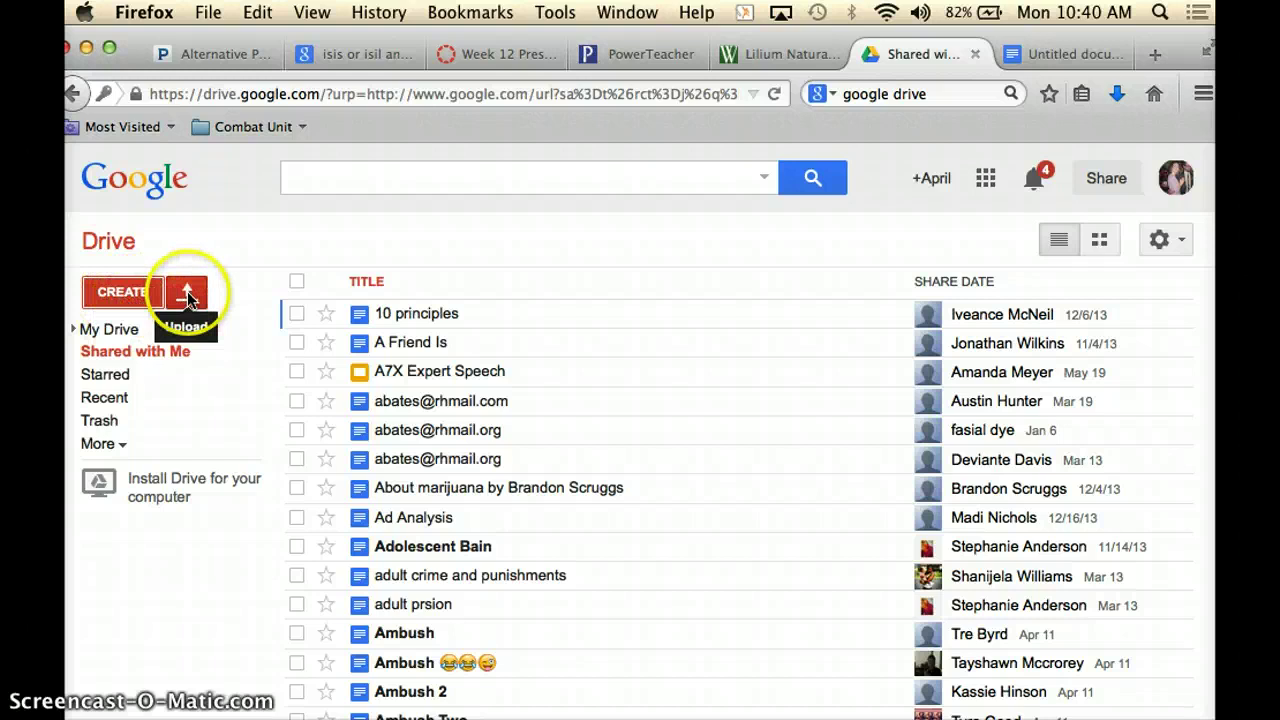
Open a new blank Google Doc from Google Drive's create menu.
left_click(188, 292)
left_click(130, 300)
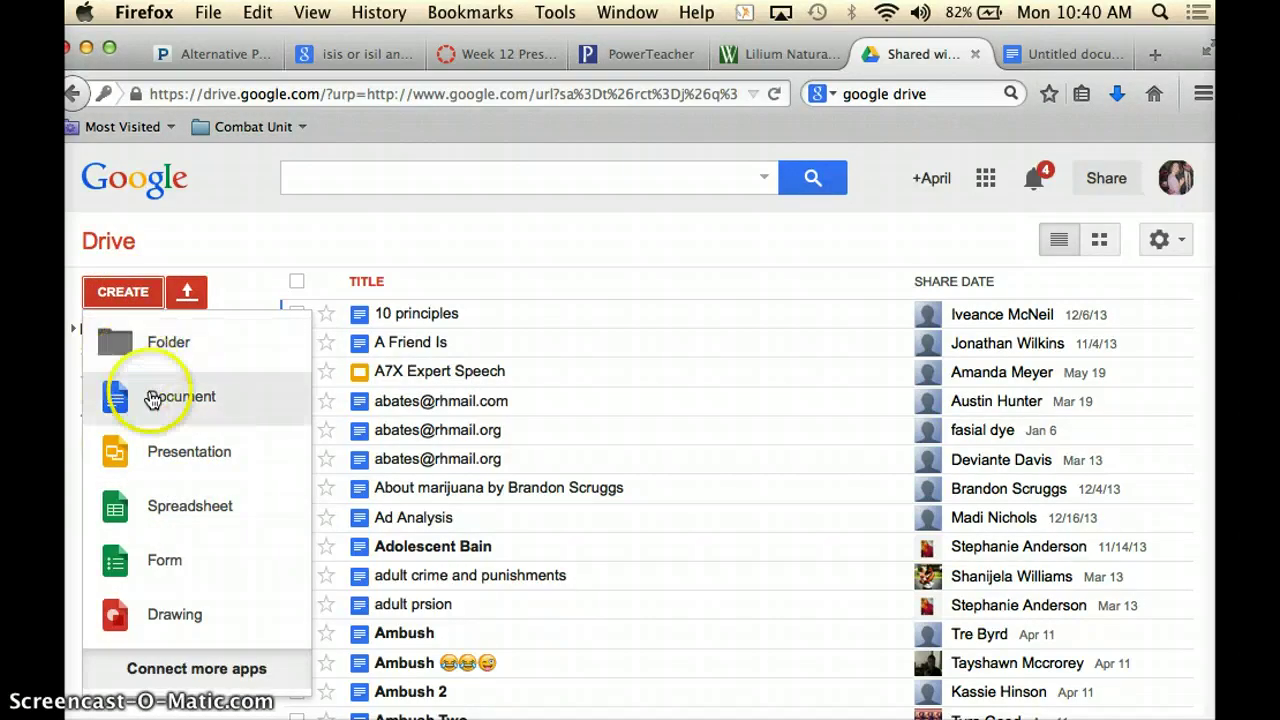
left_click(1063, 51)
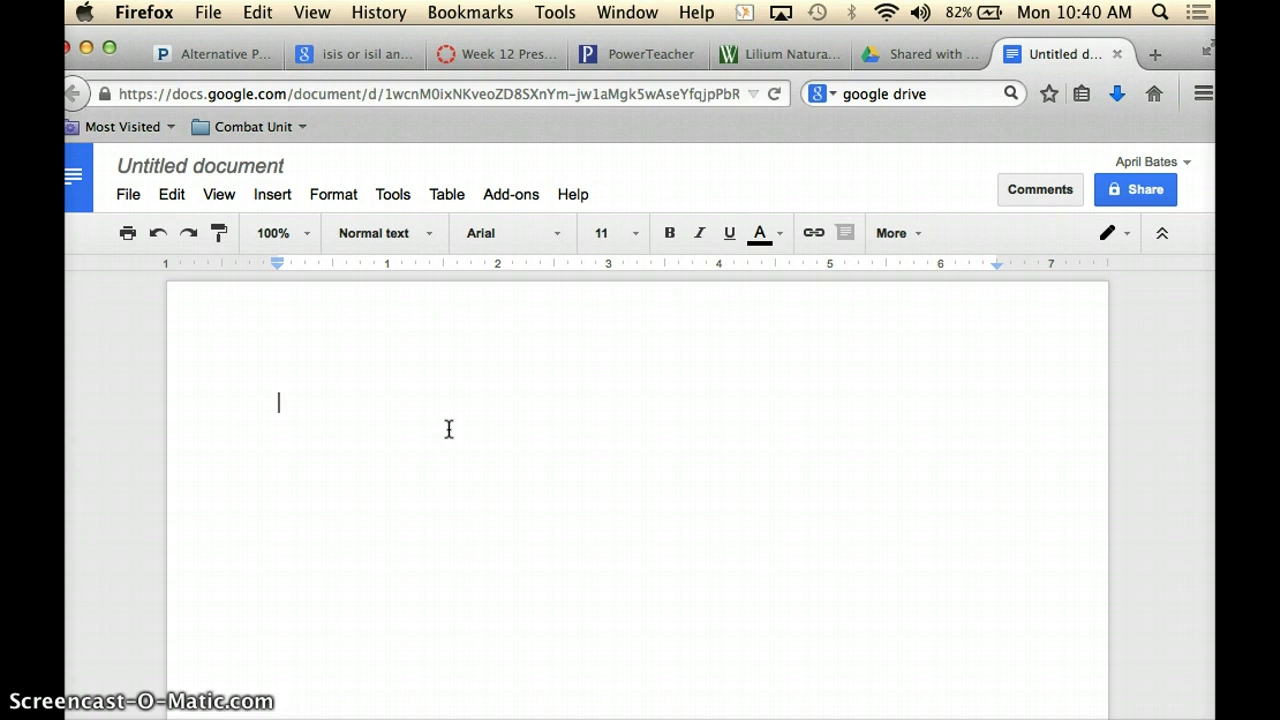
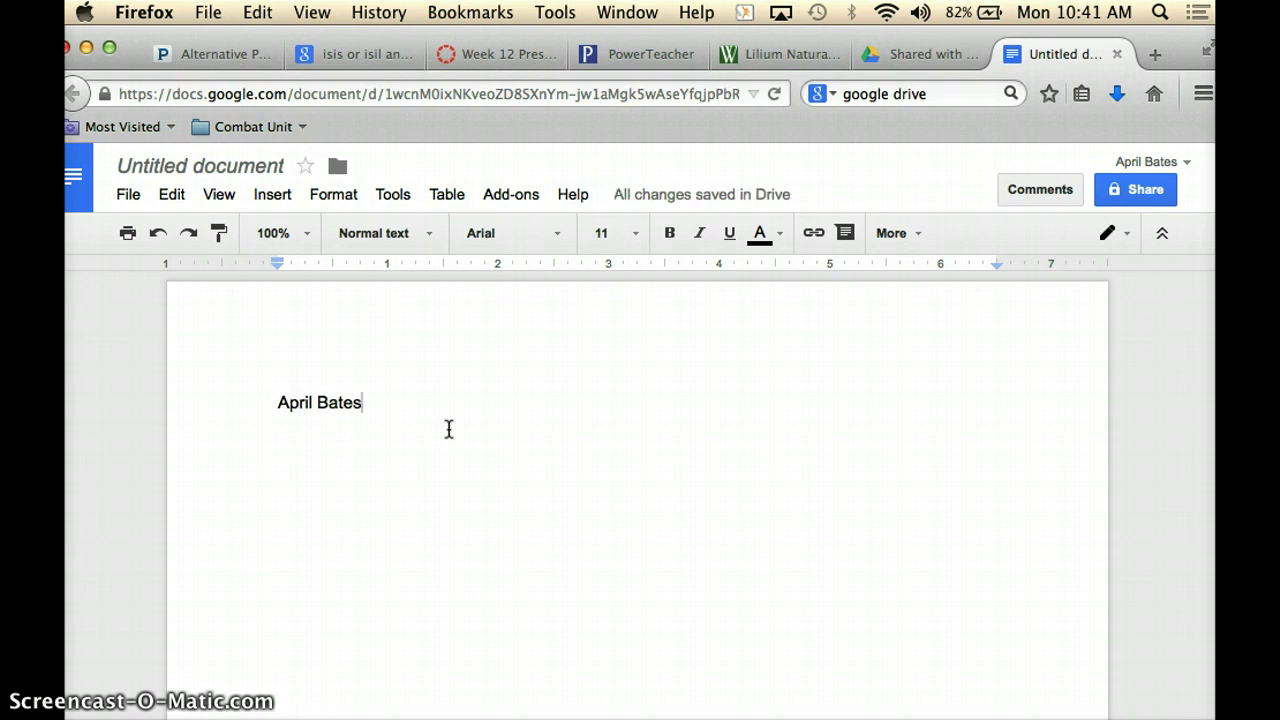
Type the student's name, teacher's name, 'Eng 2 Genocide' and '22 September 2014' on separate lines.
key("Return")
type("Ms. Bates")
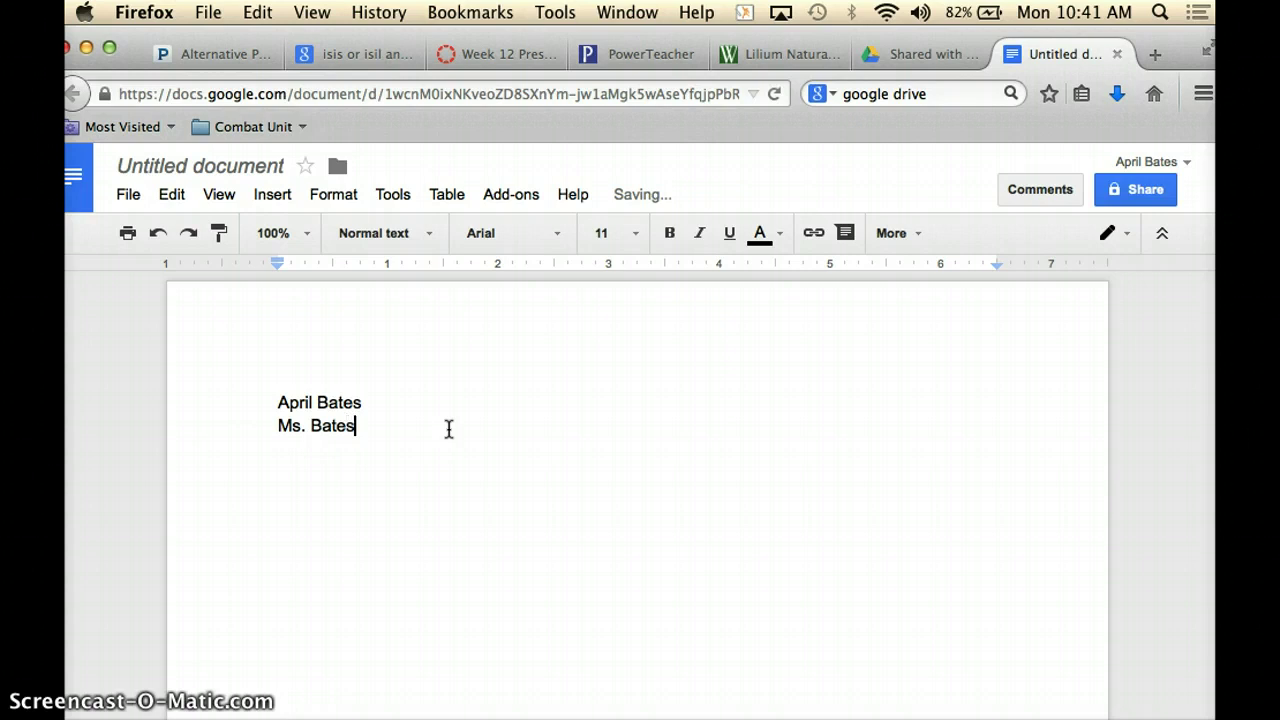
key("Return")
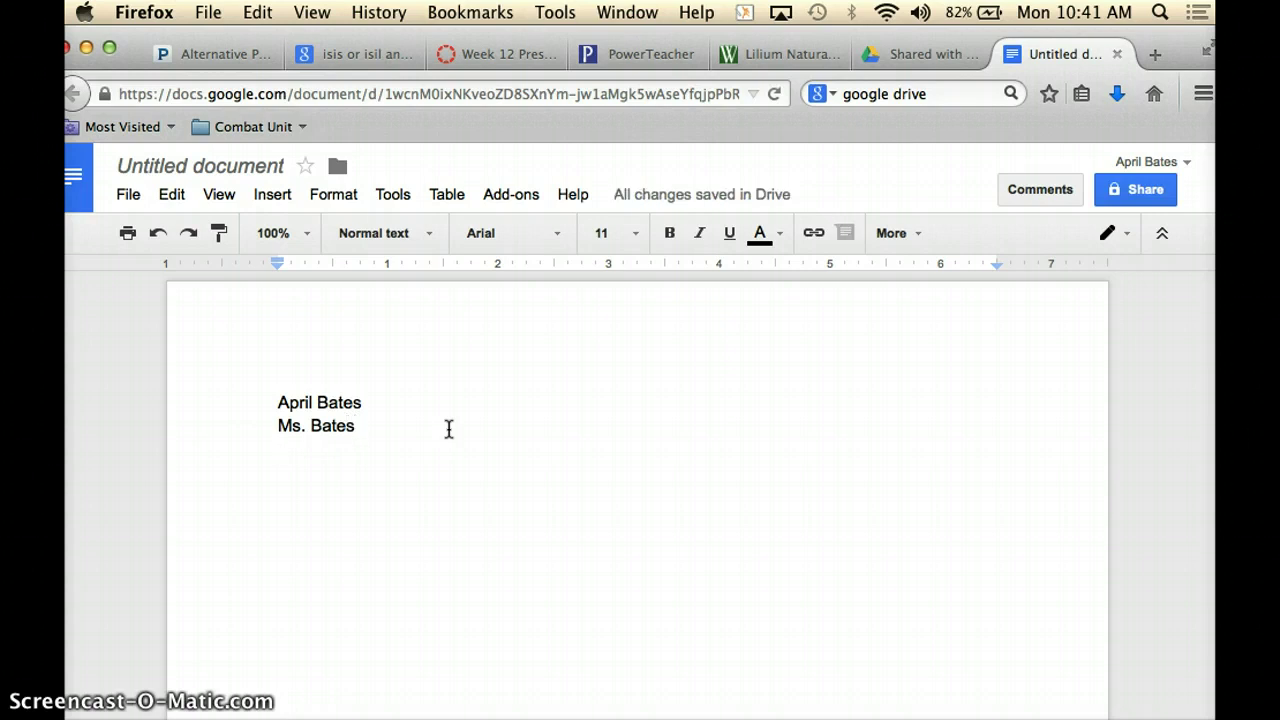
type("Eng")
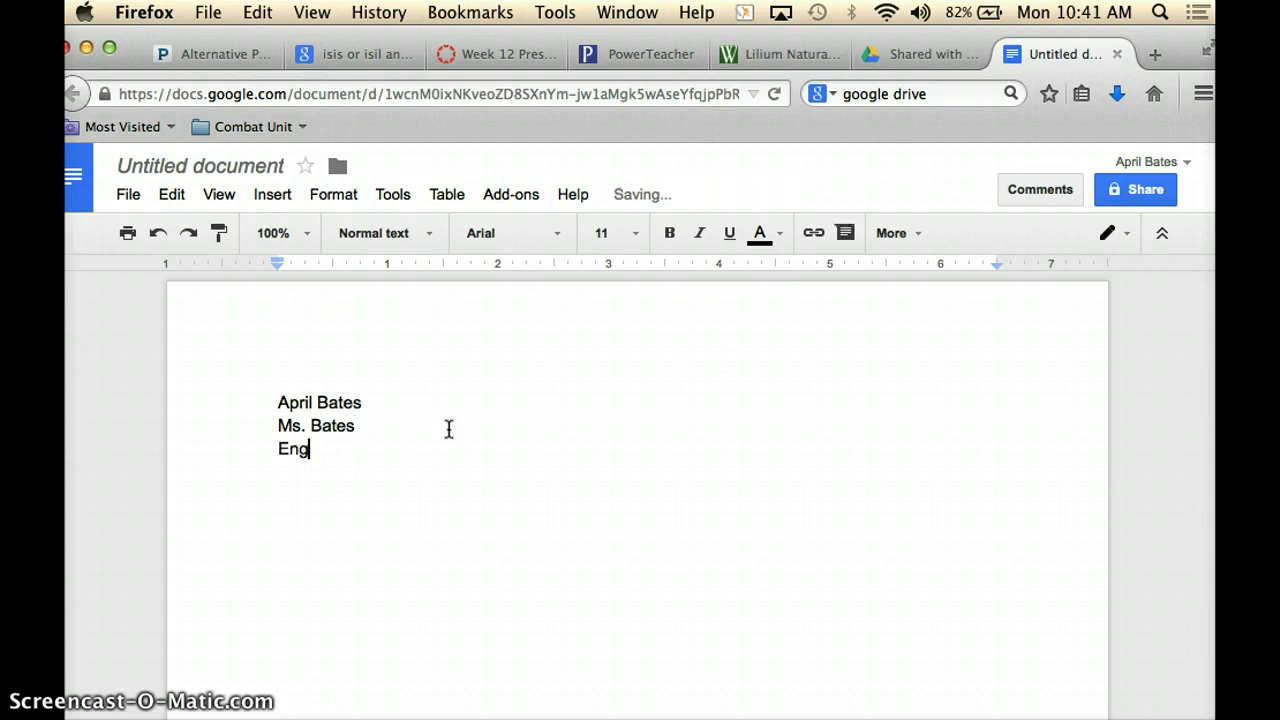
type(" 2 Genocide")
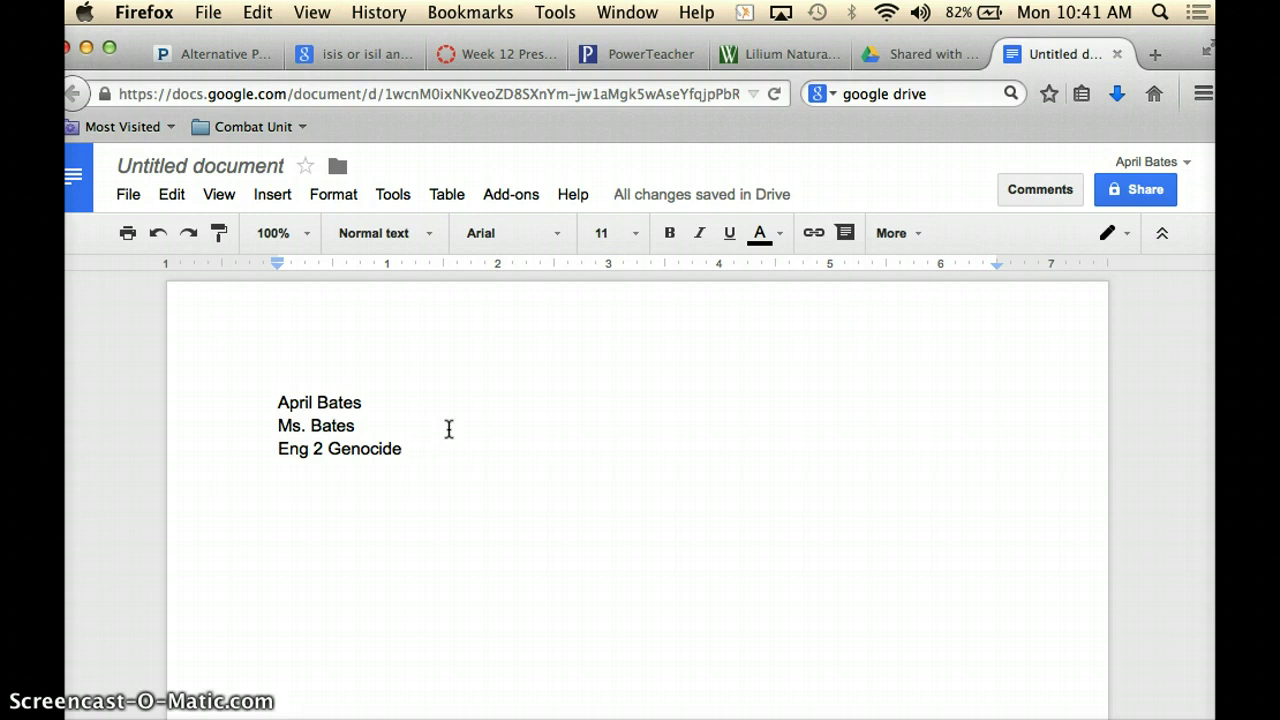
key("Return")
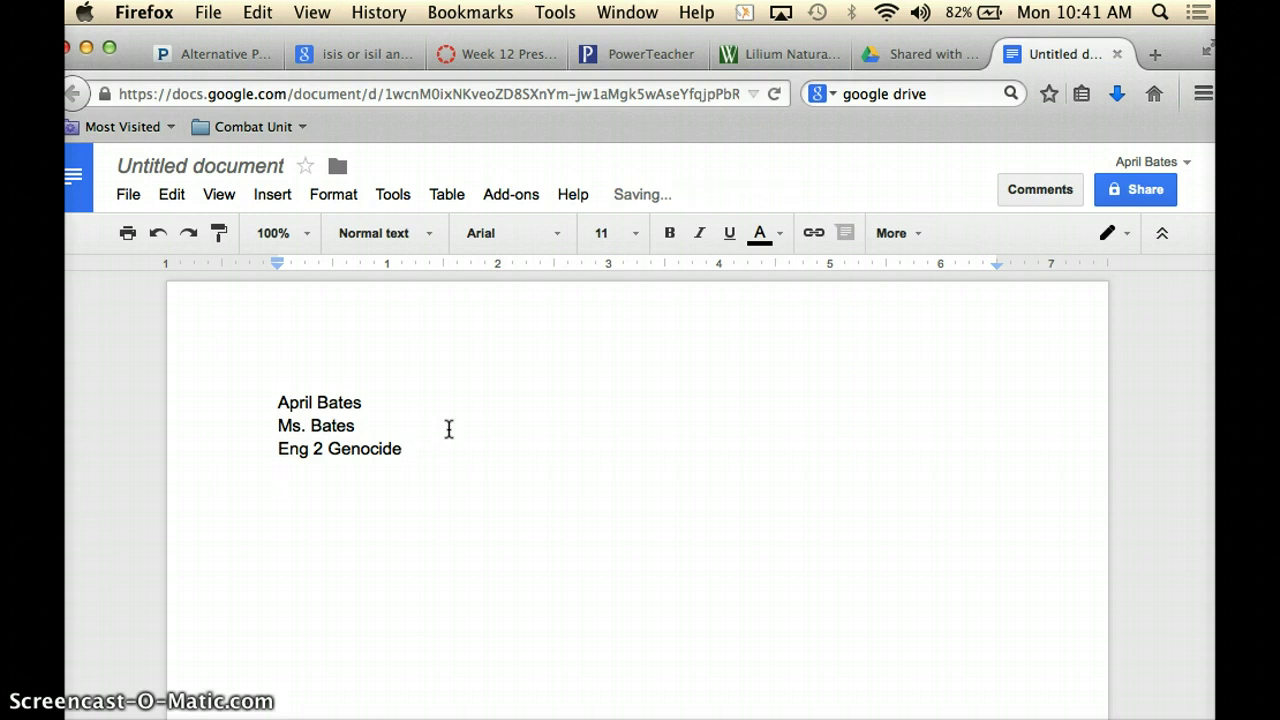
type("22 Septemebr")
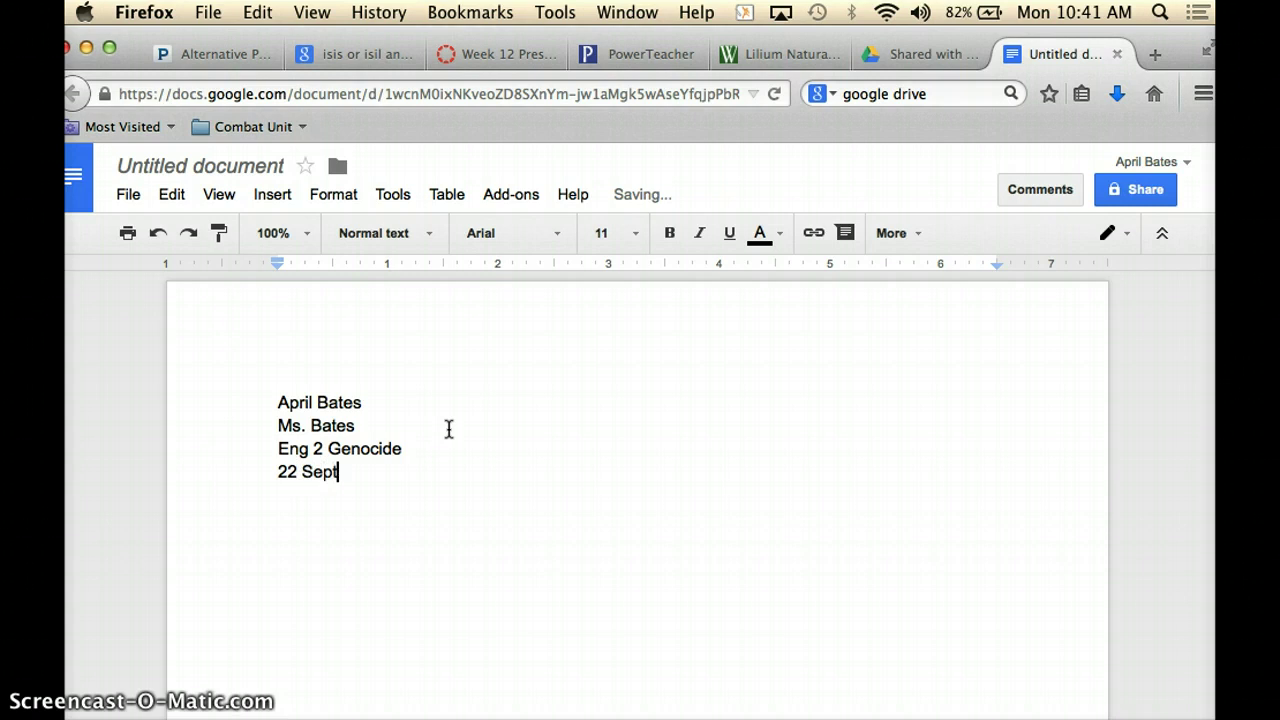
key("BackSpace")
key("BackSpace")
key("BackSpace")
type("ber 2014")
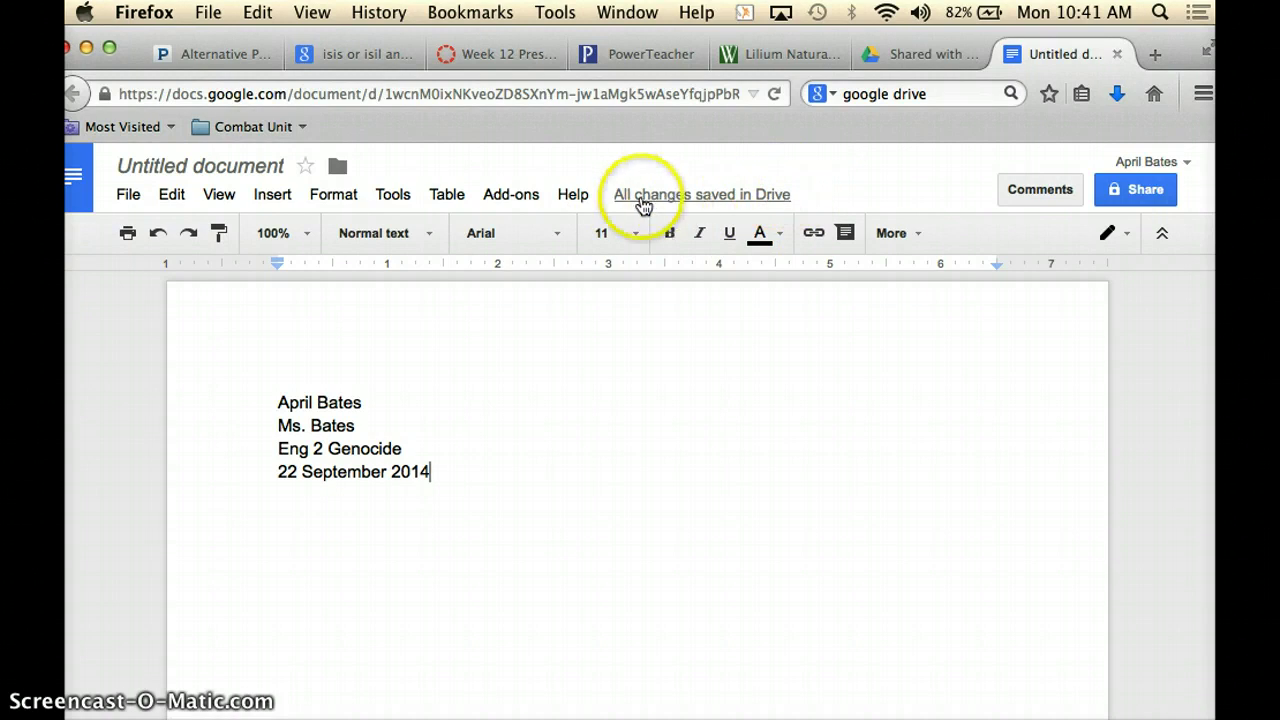
mouse_move(634, 204)
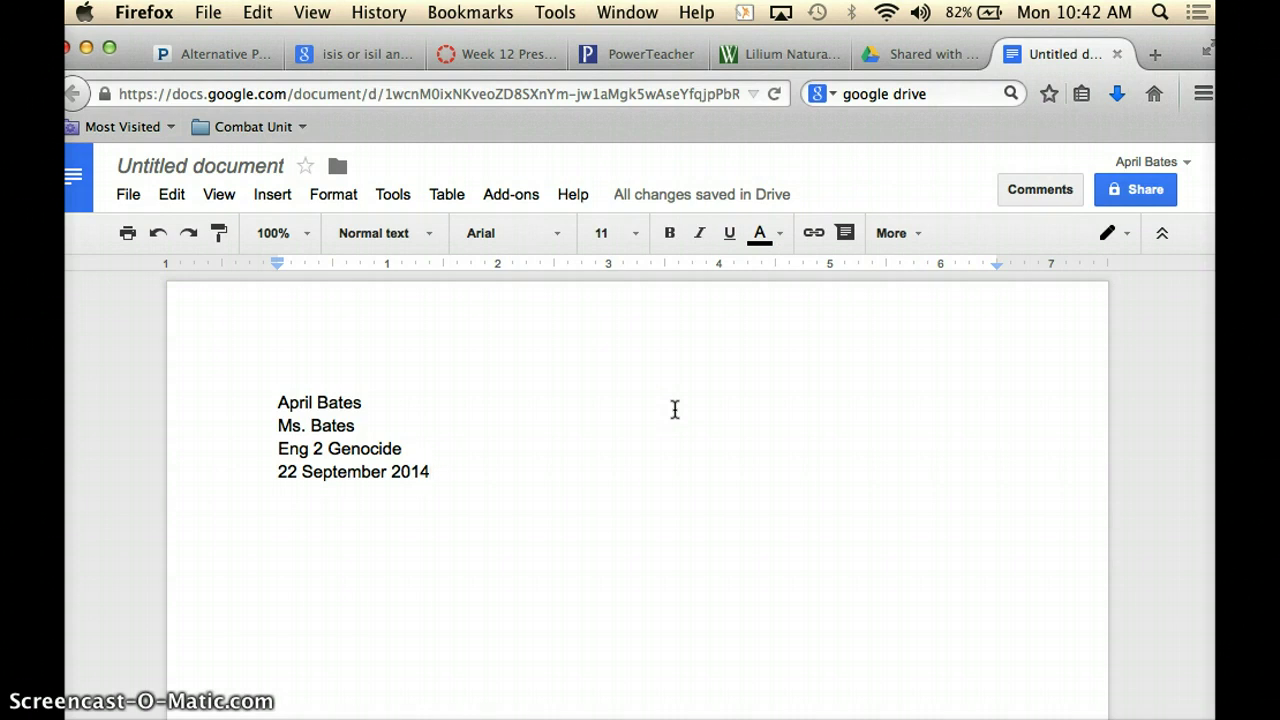
Set the four-line heading to Times New Roman, size 12.
left_click(268, 402)
left_click_drag(268, 402, 473, 552)
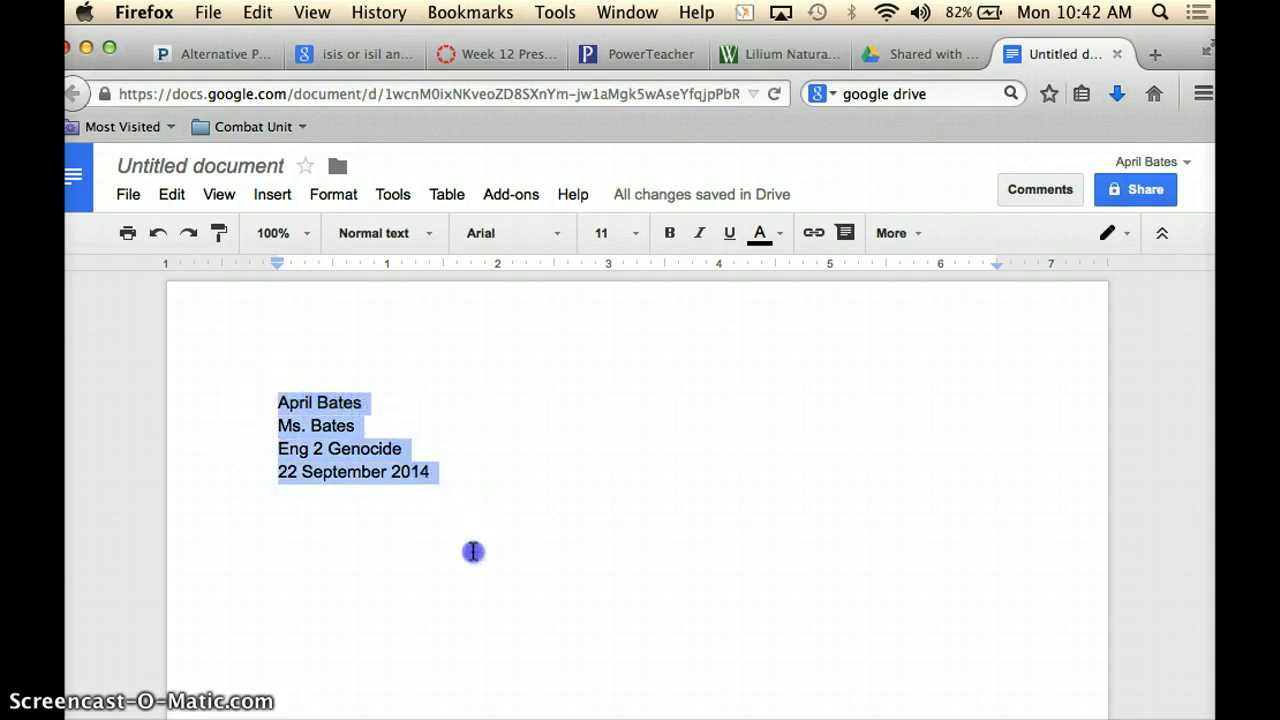
left_click(561, 232)
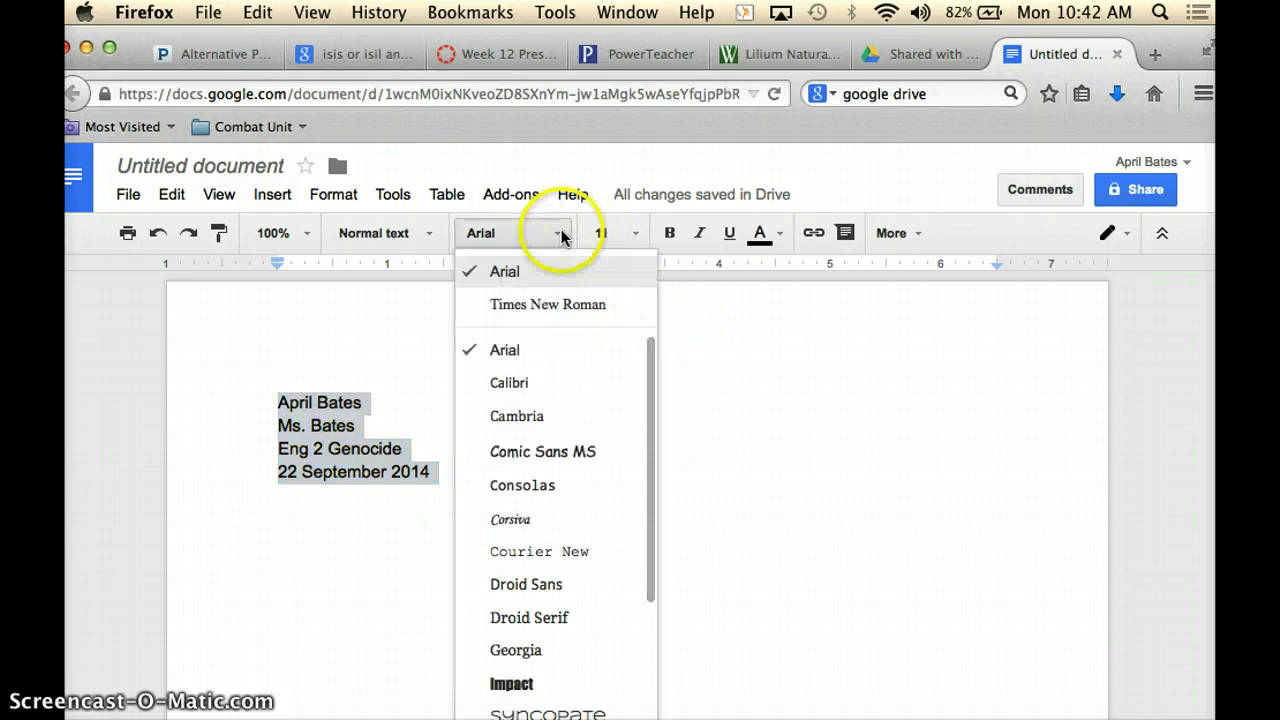
left_click(543, 310)
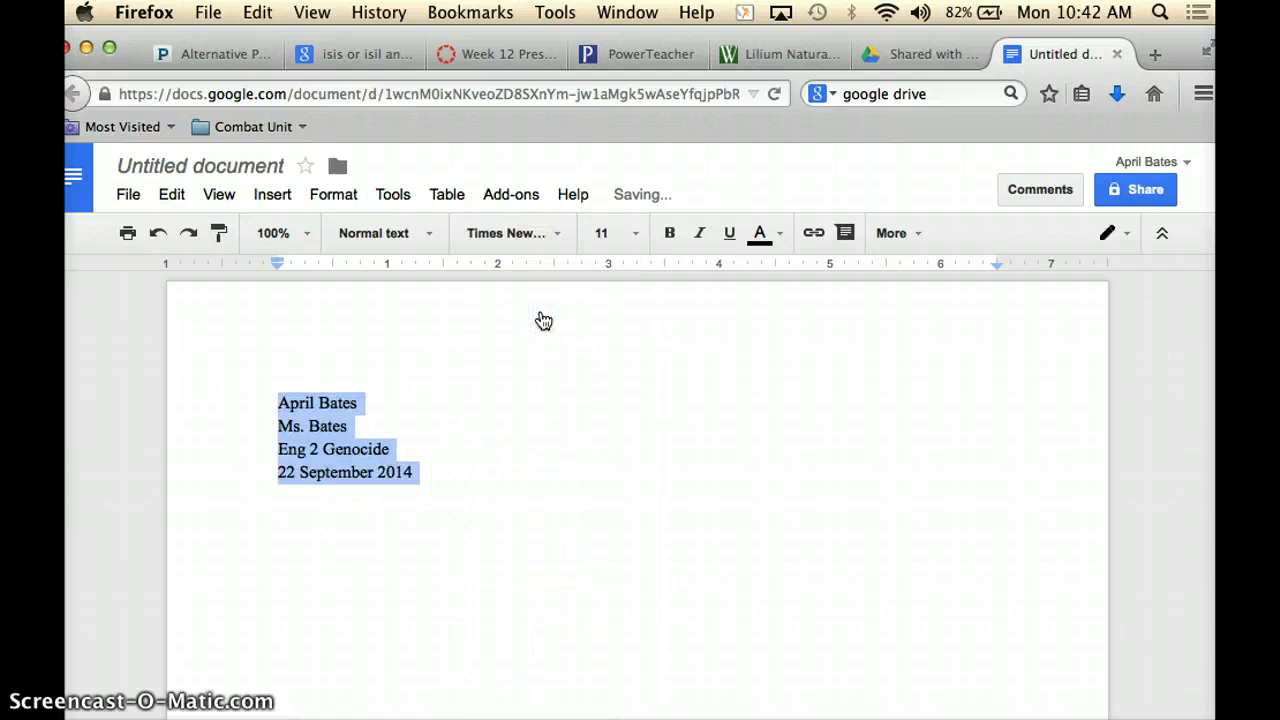
left_click(628, 240)
left_click(620, 398)
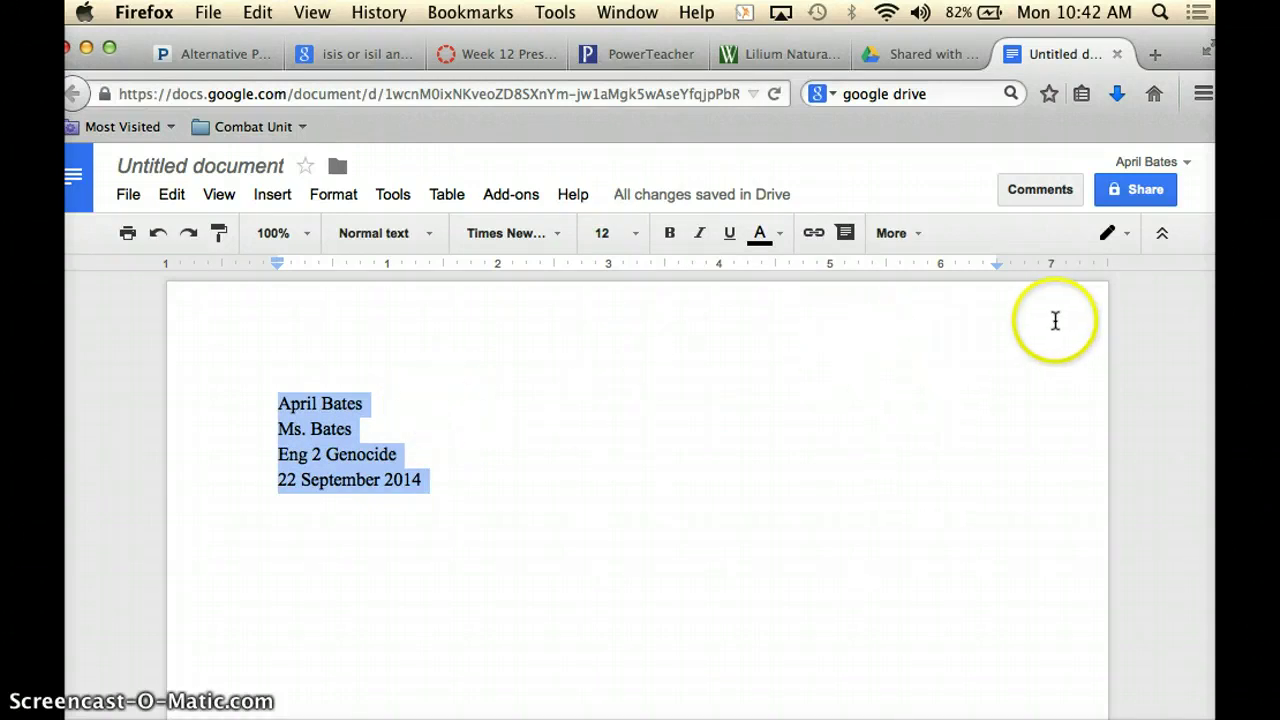
Double-space the heading lines.
left_click(920, 236)
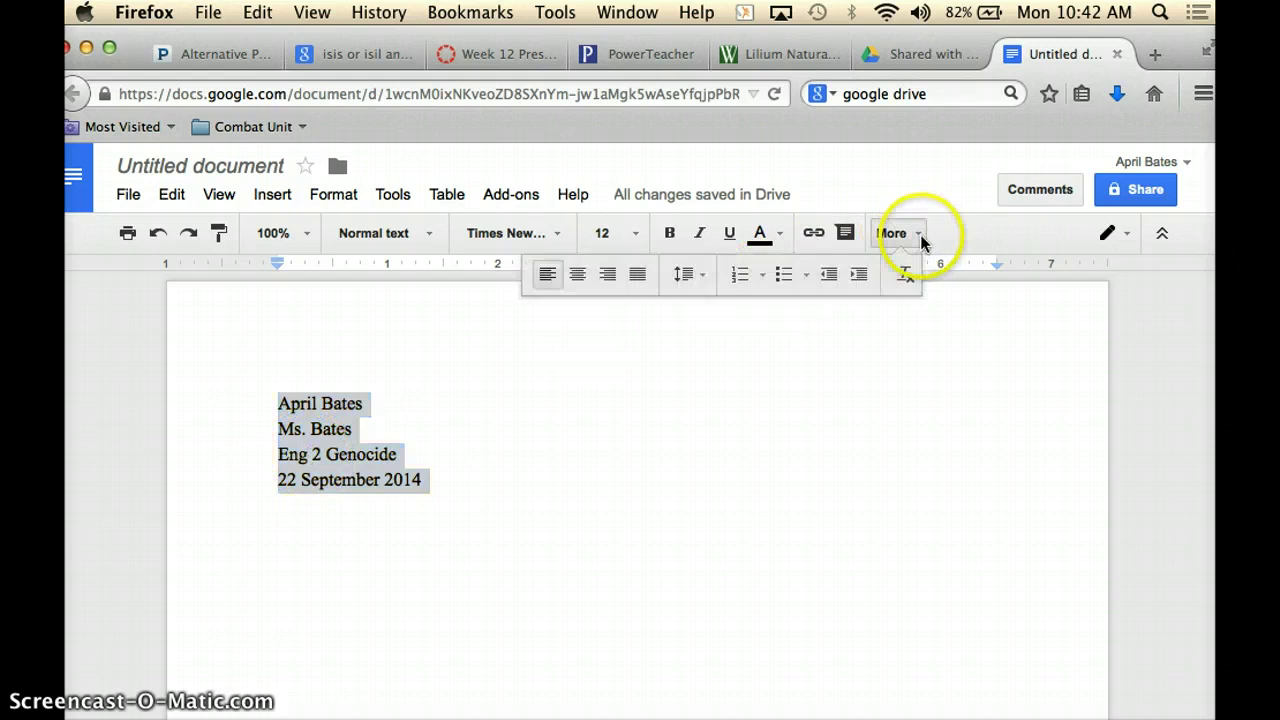
left_click(703, 277)
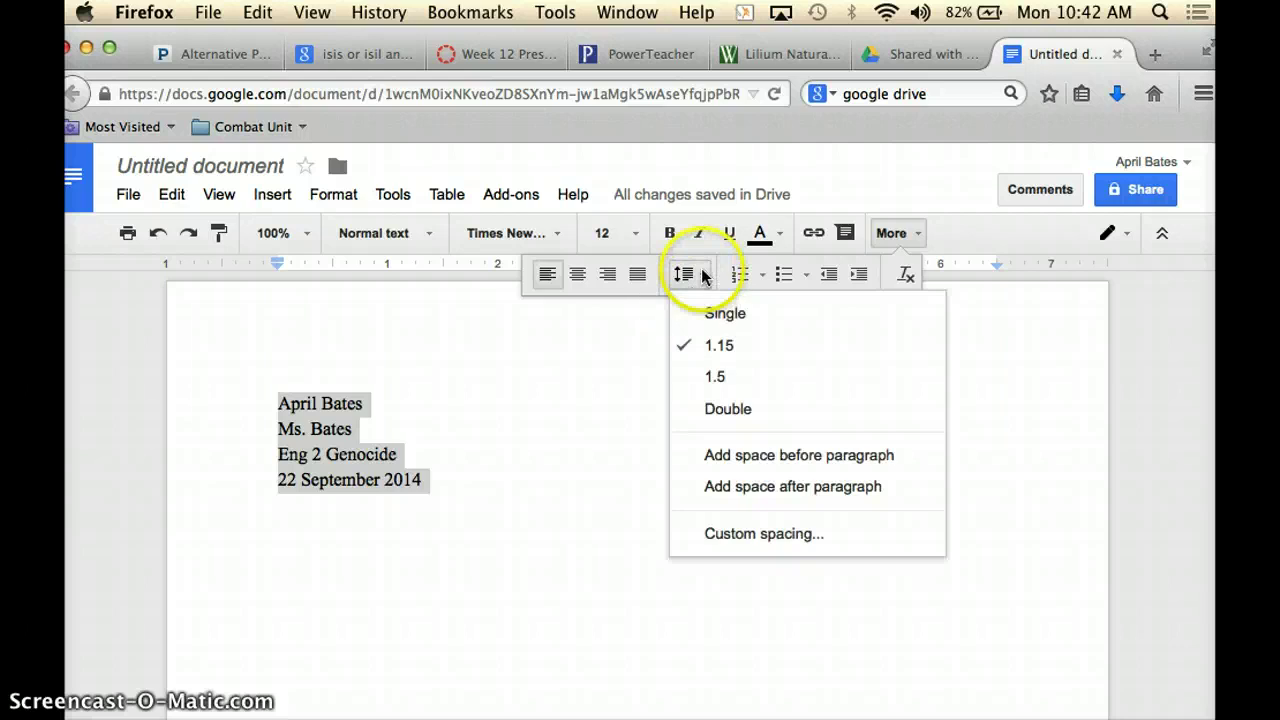
left_click(709, 411)
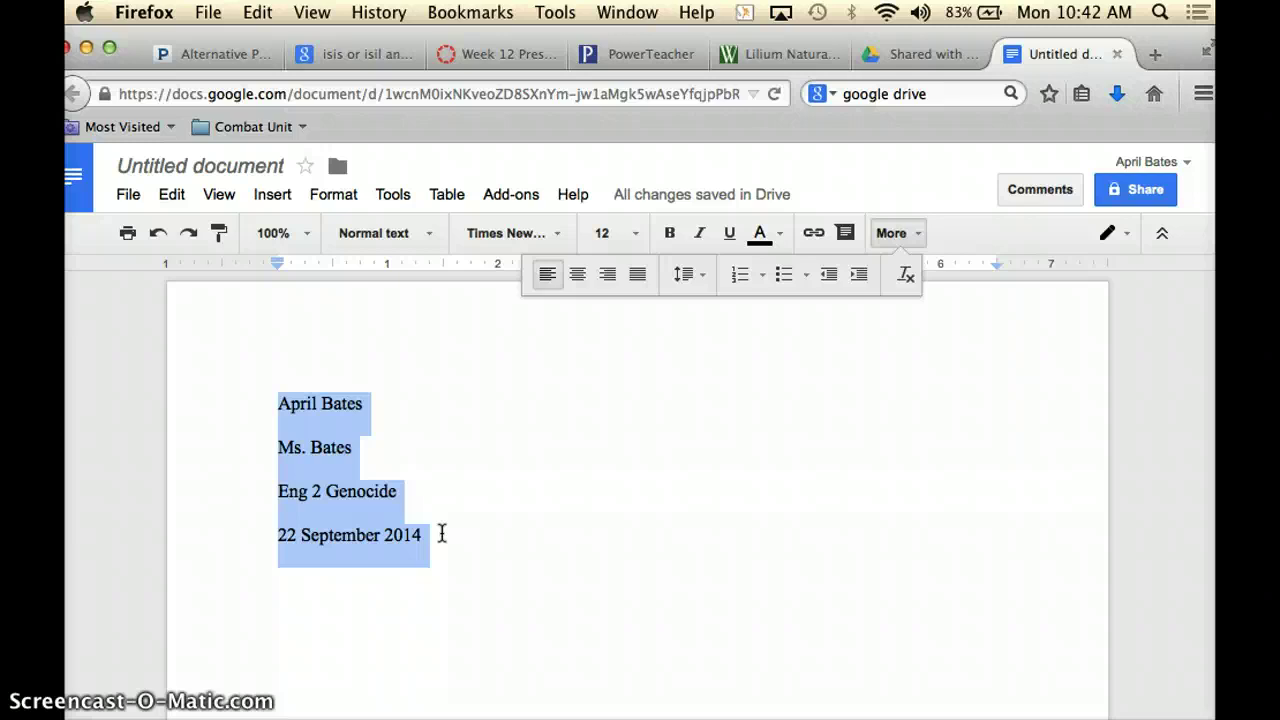
left_click(429, 529)
Type the title 'ISIS: Genocide in the Middle East' on a new line below the date.
key("Return")
left_click(399, 548)
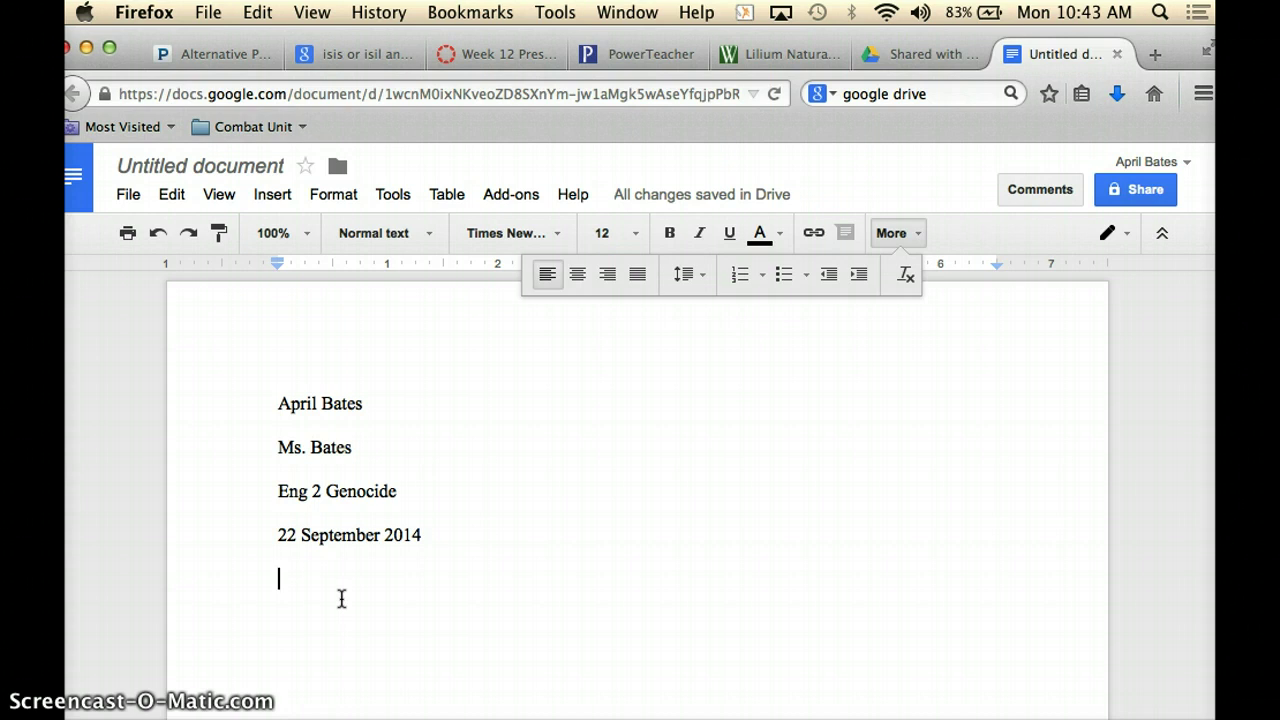
type("ISIS")
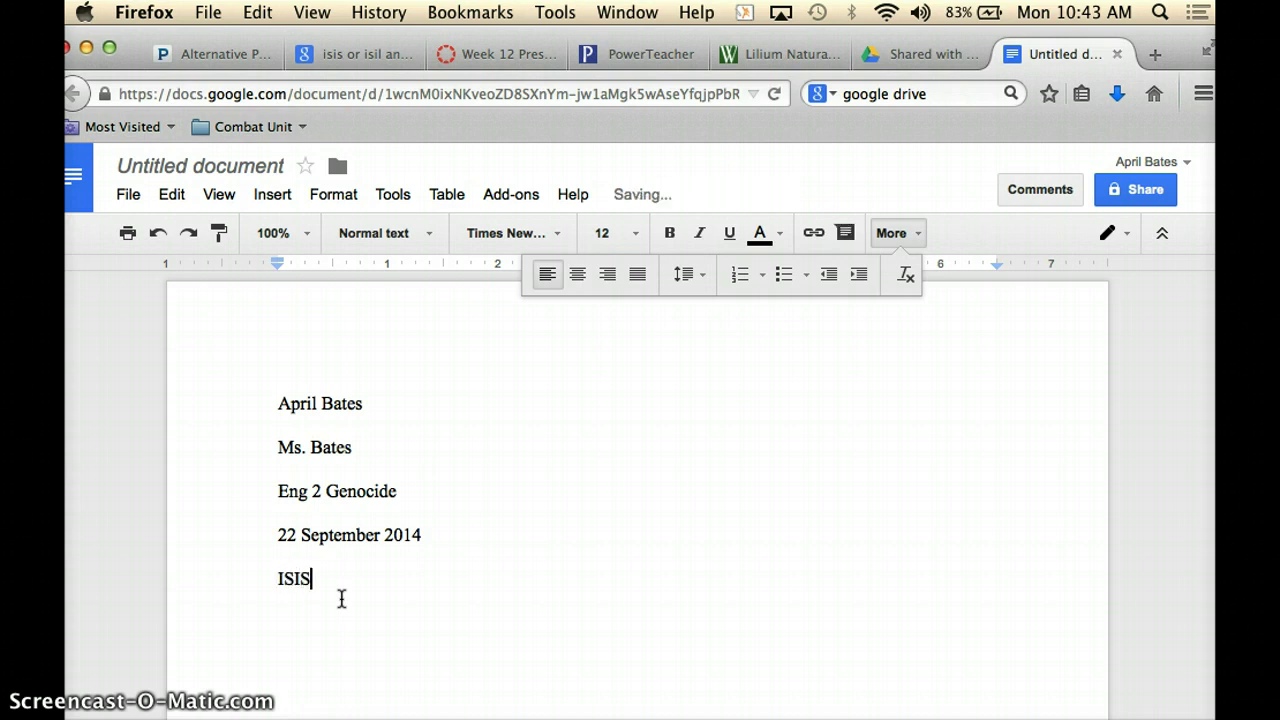
key("BackSpace")
type(": Te")
key("BackSpace")
key("BackSpace")
type("Genocide in the Middl")
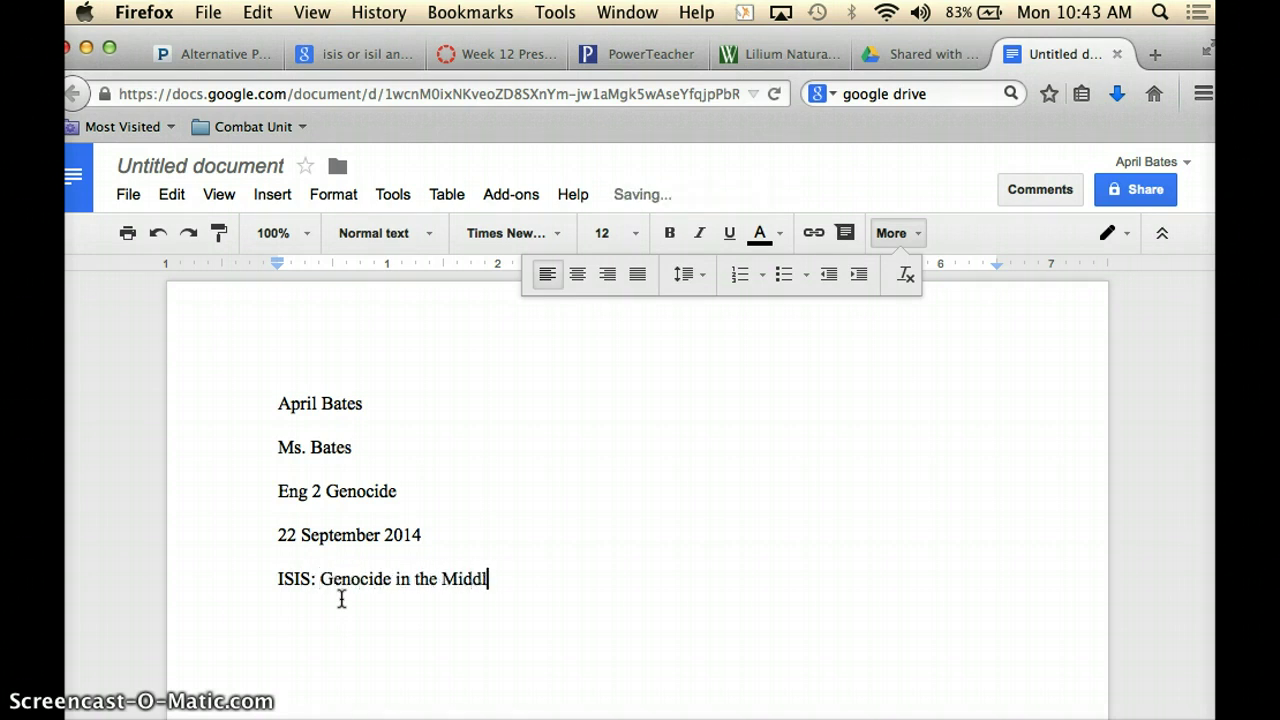
type("e East")
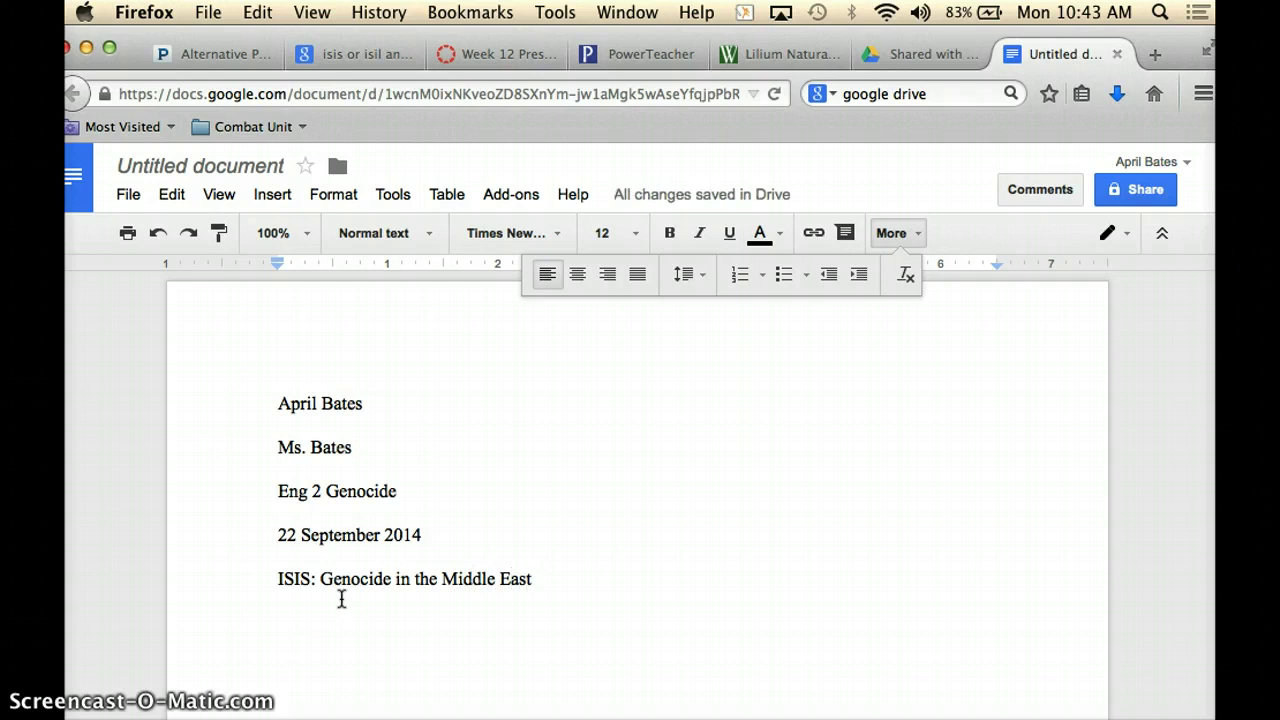
Center the title and start a new left-aligned line beneath it.
left_click(277, 579)
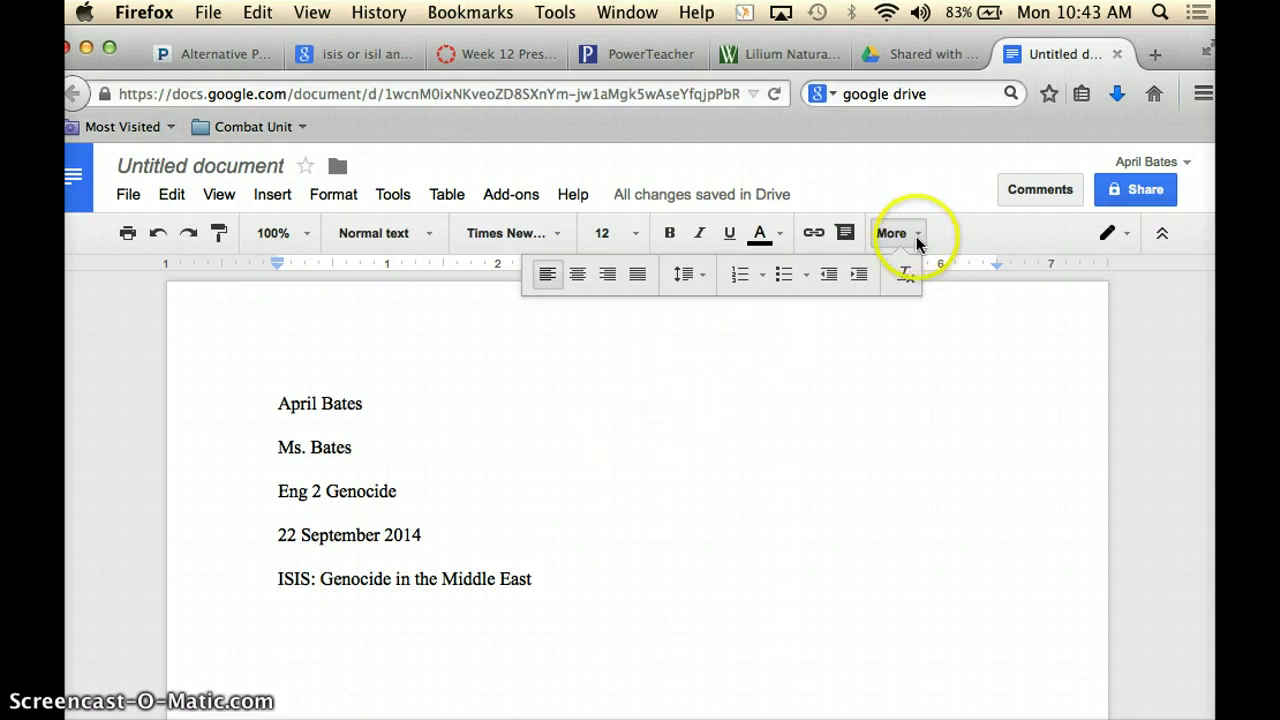
left_click(579, 283)
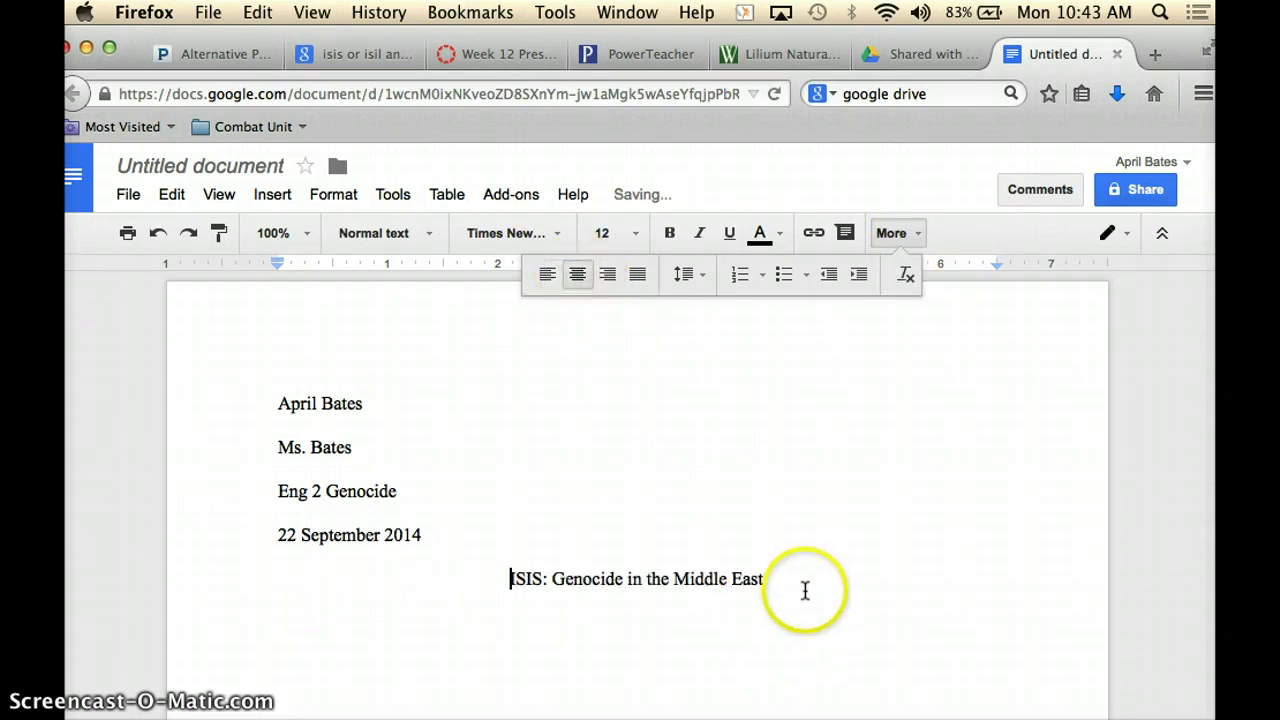
left_click(803, 585)
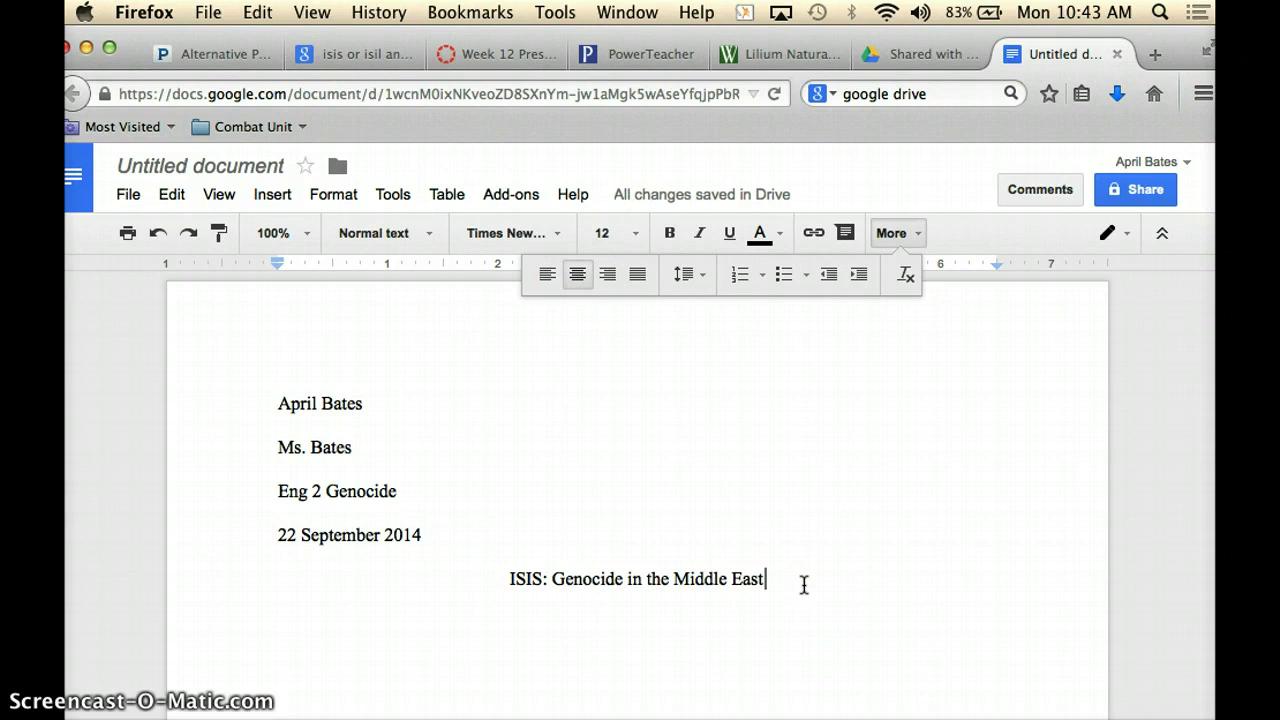
key("Return")
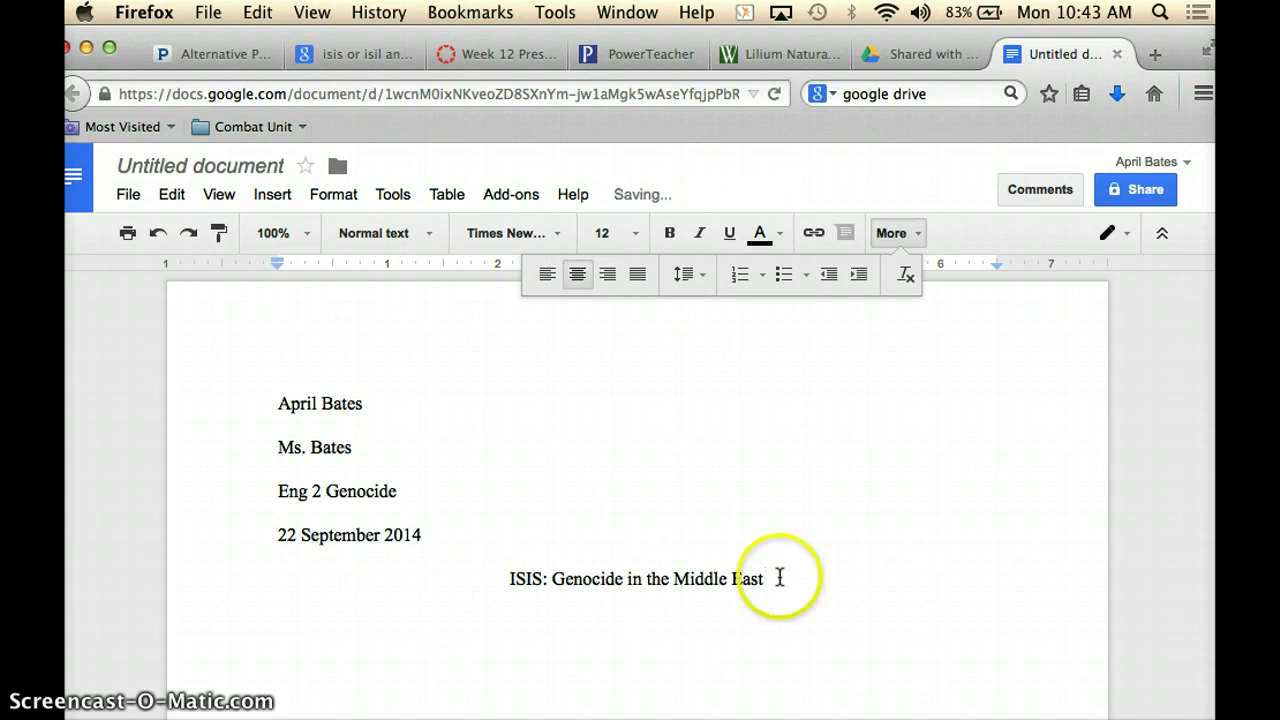
left_click(549, 280)
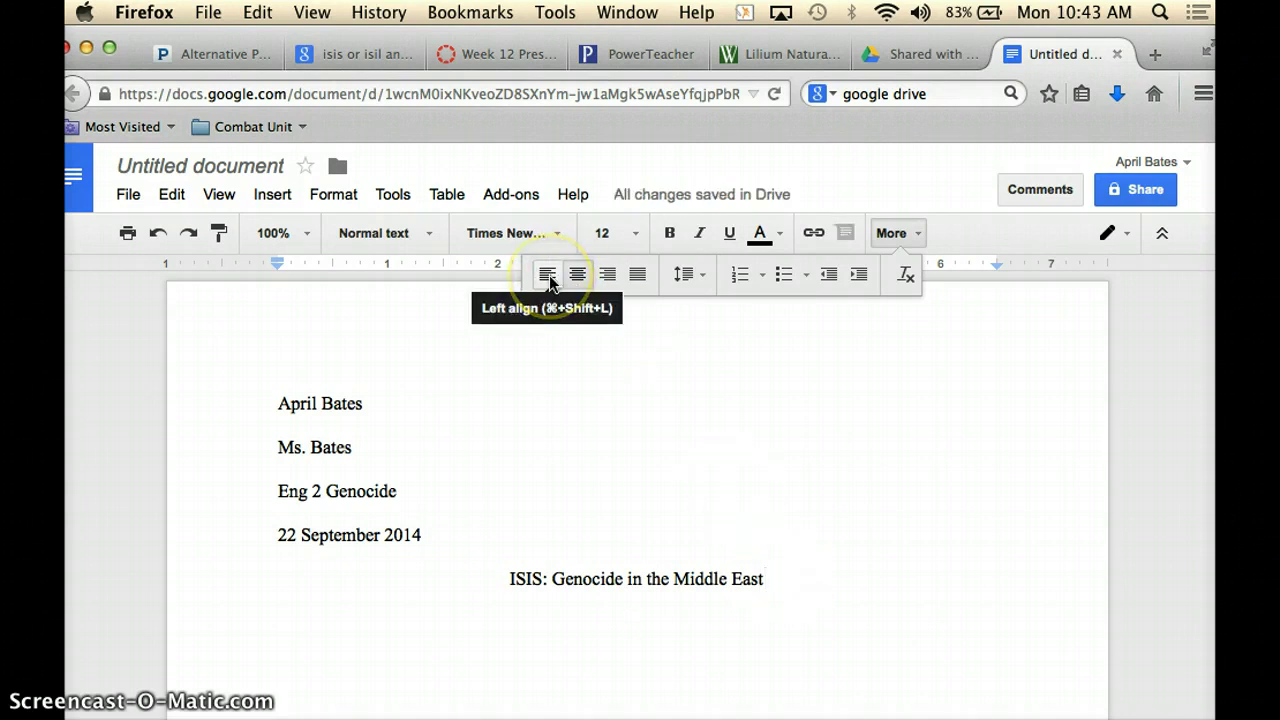
left_click(549, 276)
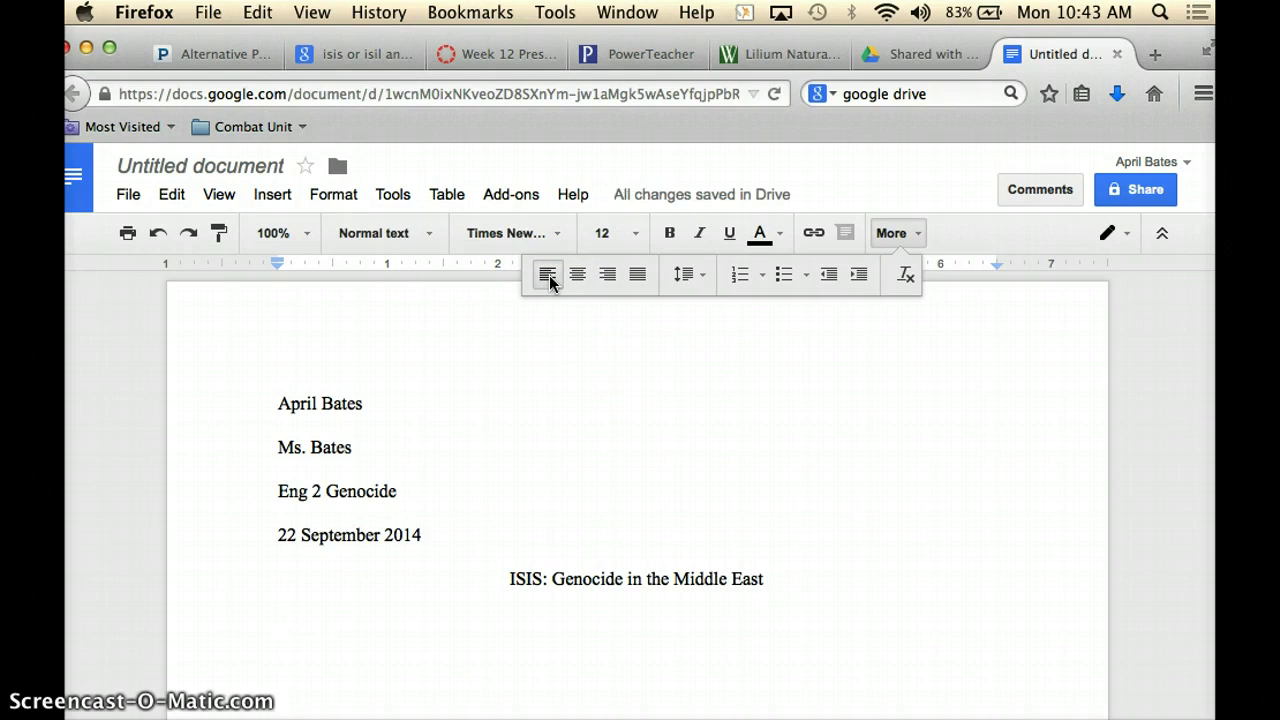
Insert a page number at the top of the page.
left_click(815, 451)
left_click(908, 236)
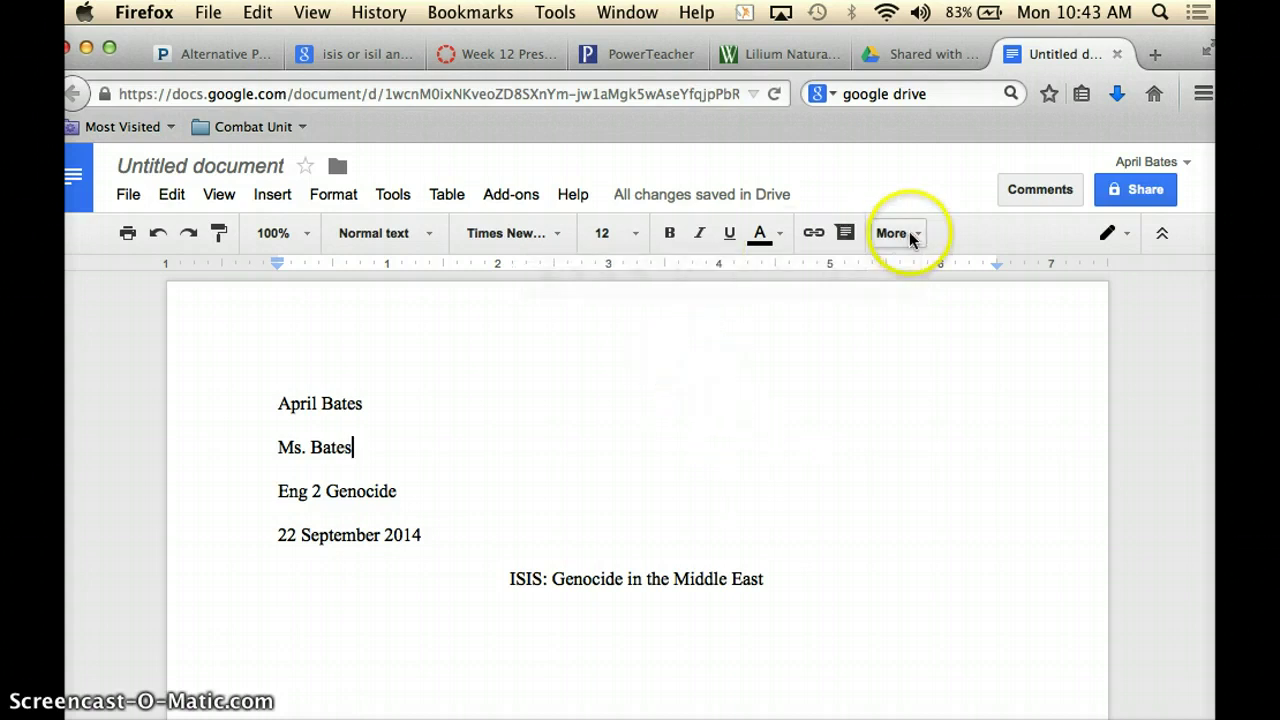
left_click(272, 199)
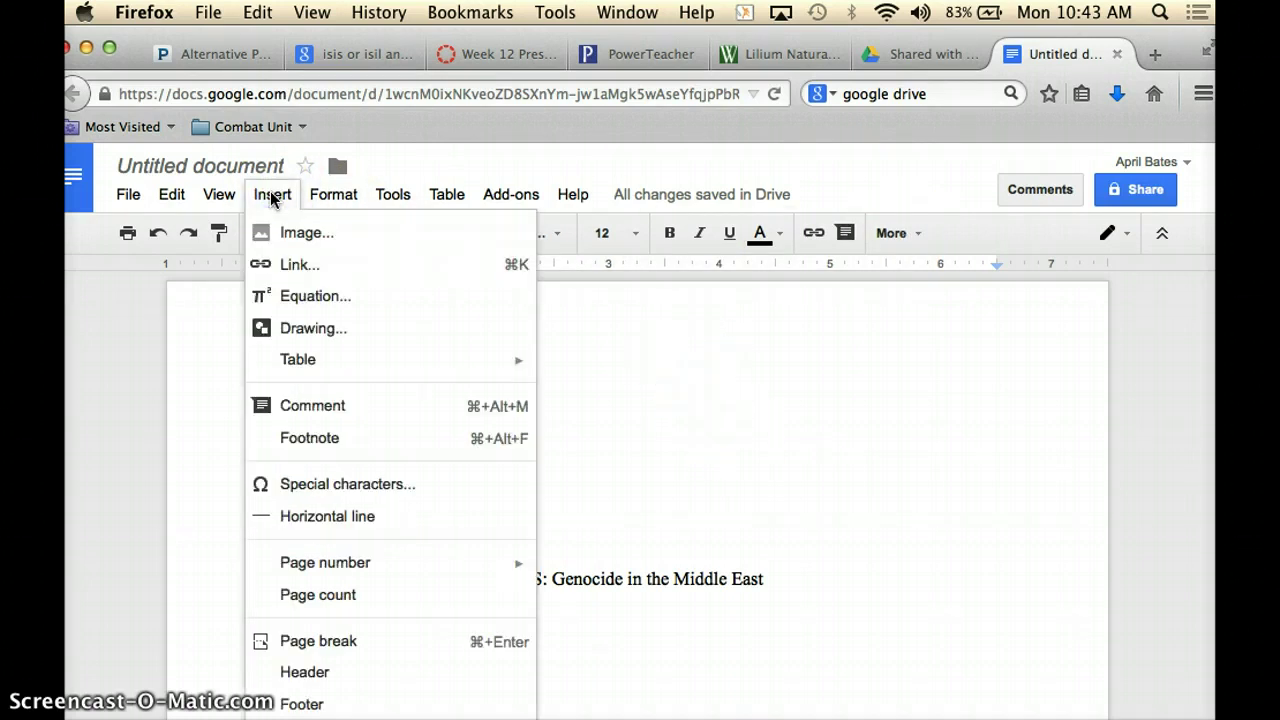
mouse_move(330, 566)
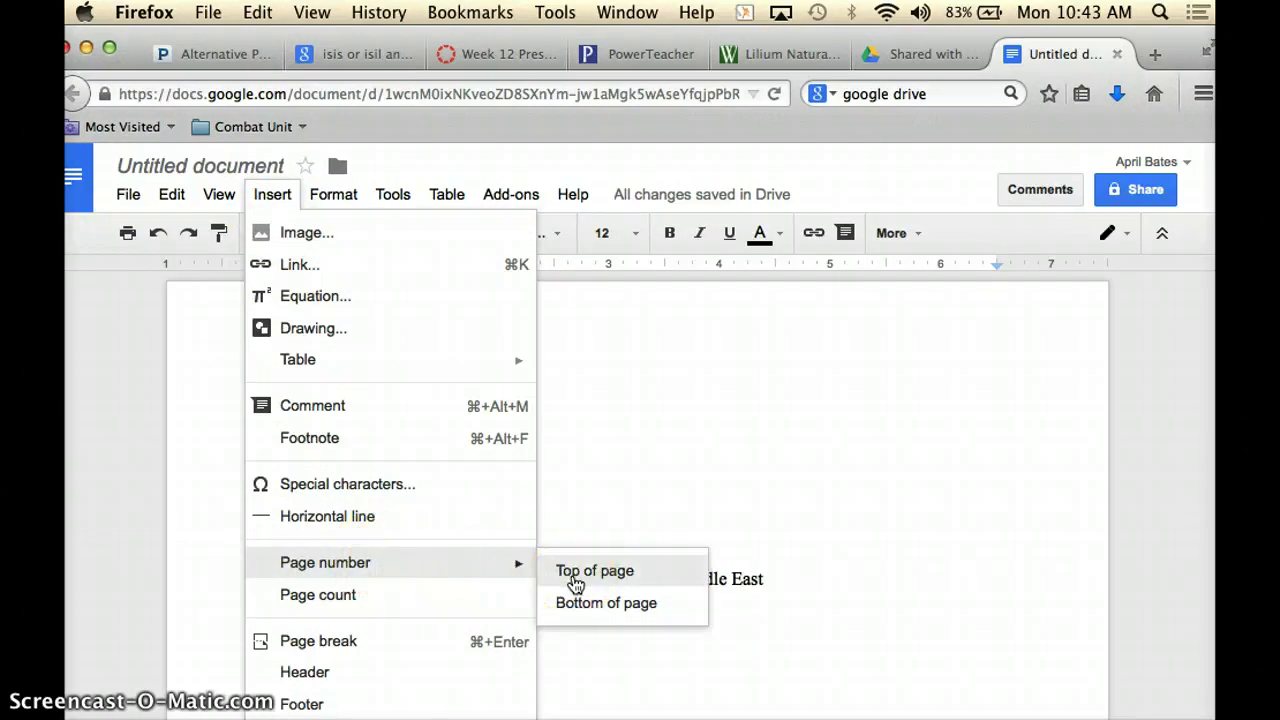
left_click(575, 583)
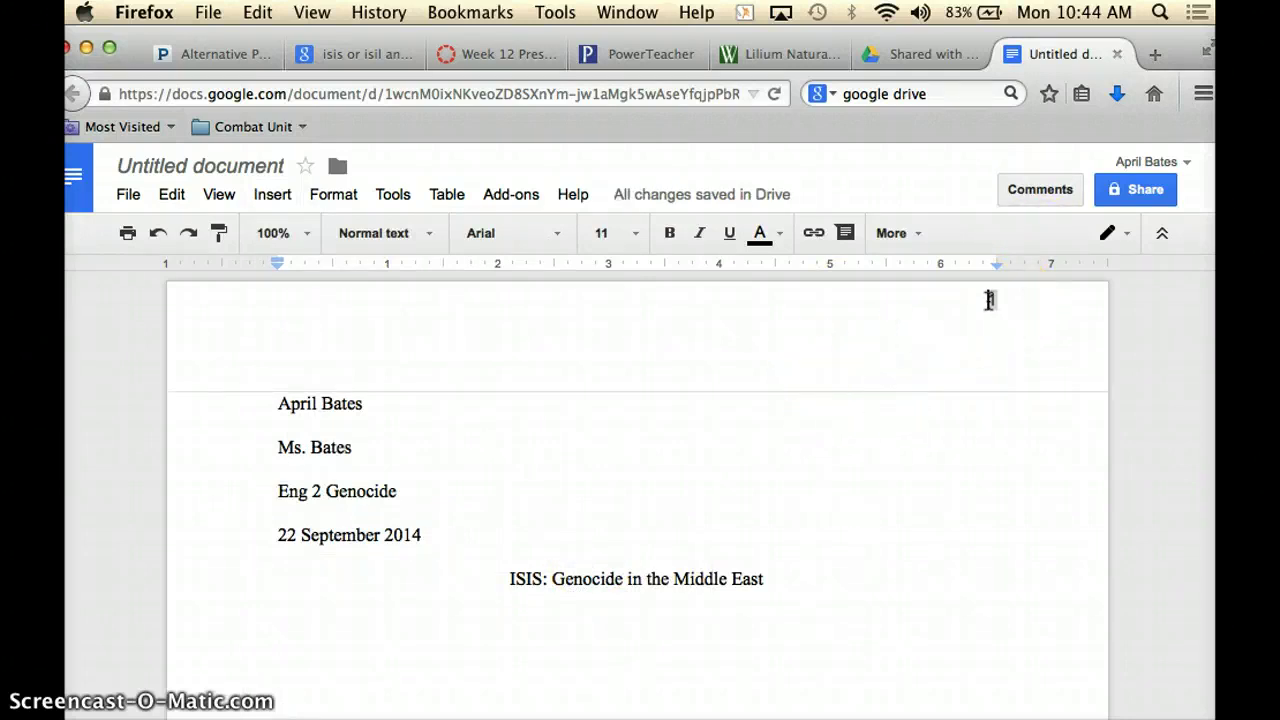
Add the student's surname and a space before the page number 1 in the header.
type("Bates")
left_click(1048, 305)
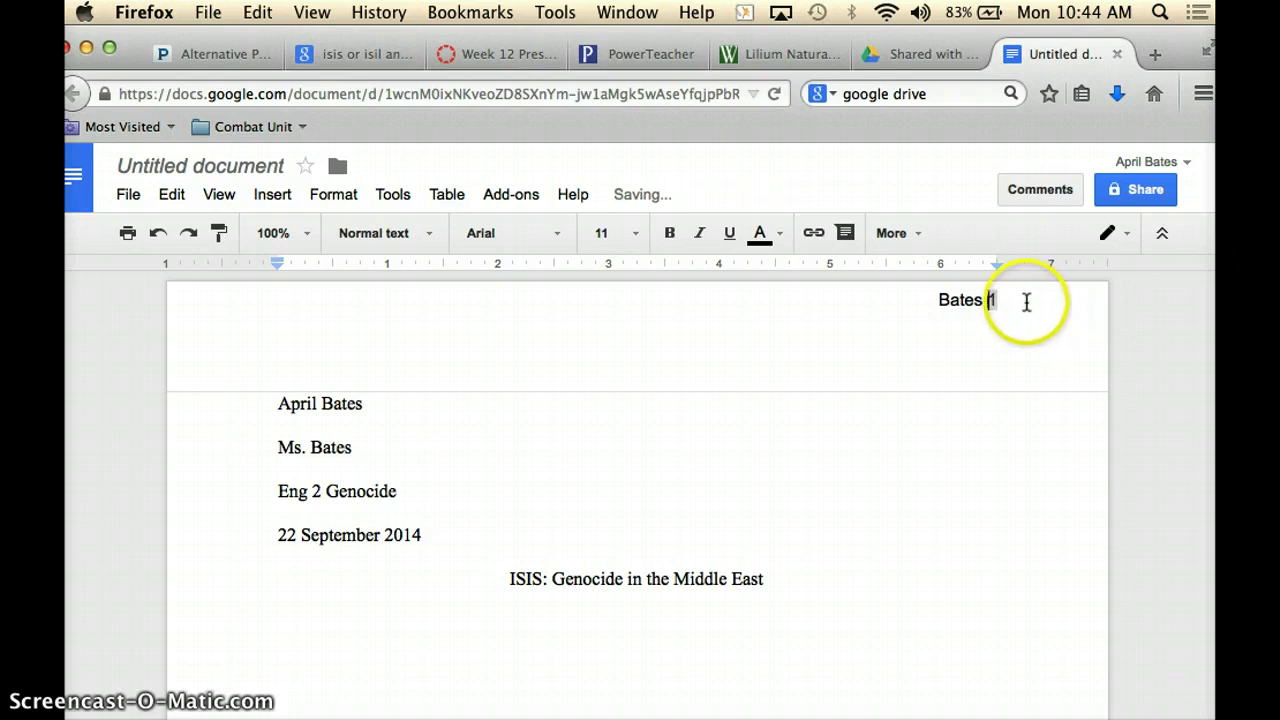
left_click_drag(1026, 303, 908, 294)
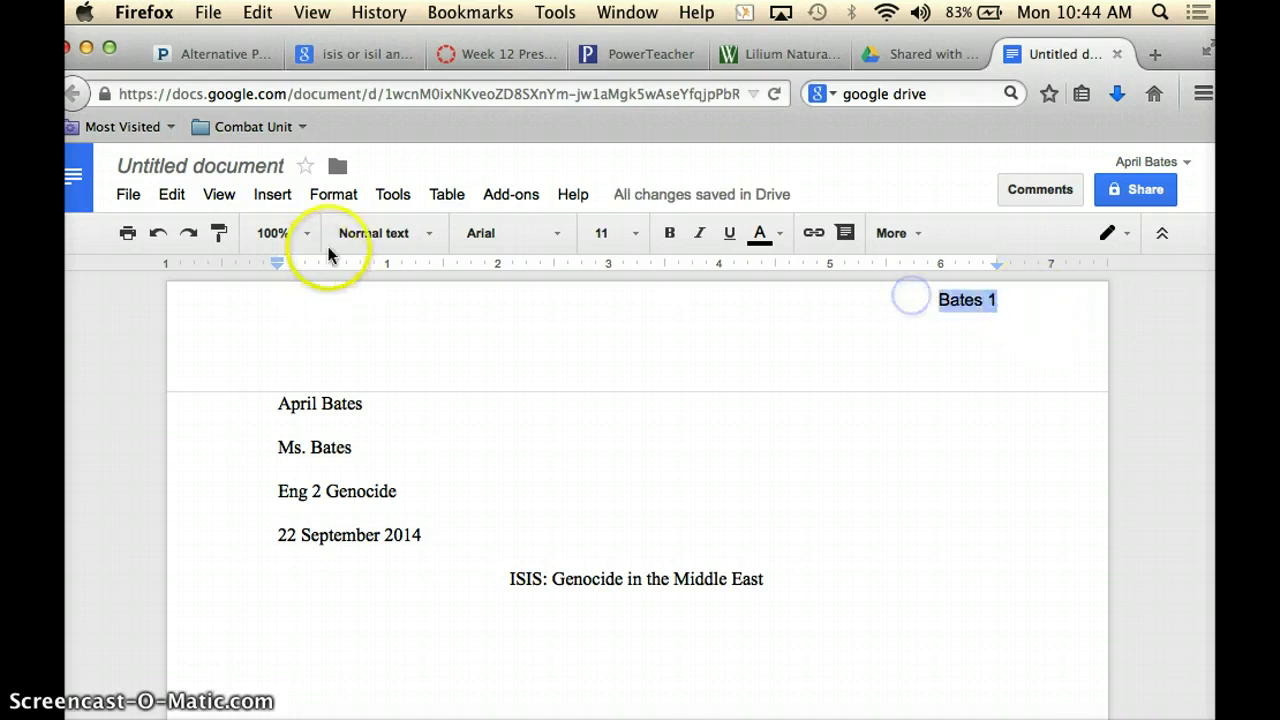
Format the header's surname and page number as Times New Roman 12, then return to the body.
left_click(558, 243)
left_click(550, 272)
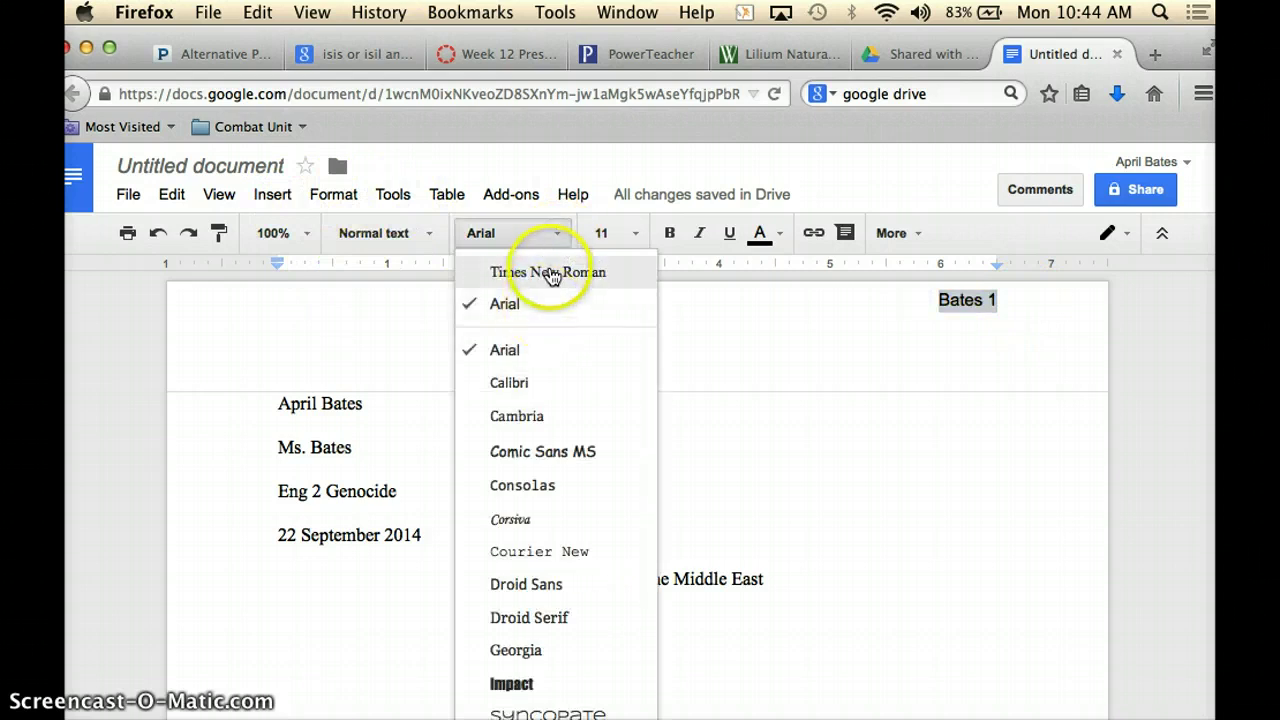
left_click(640, 238)
left_click(611, 400)
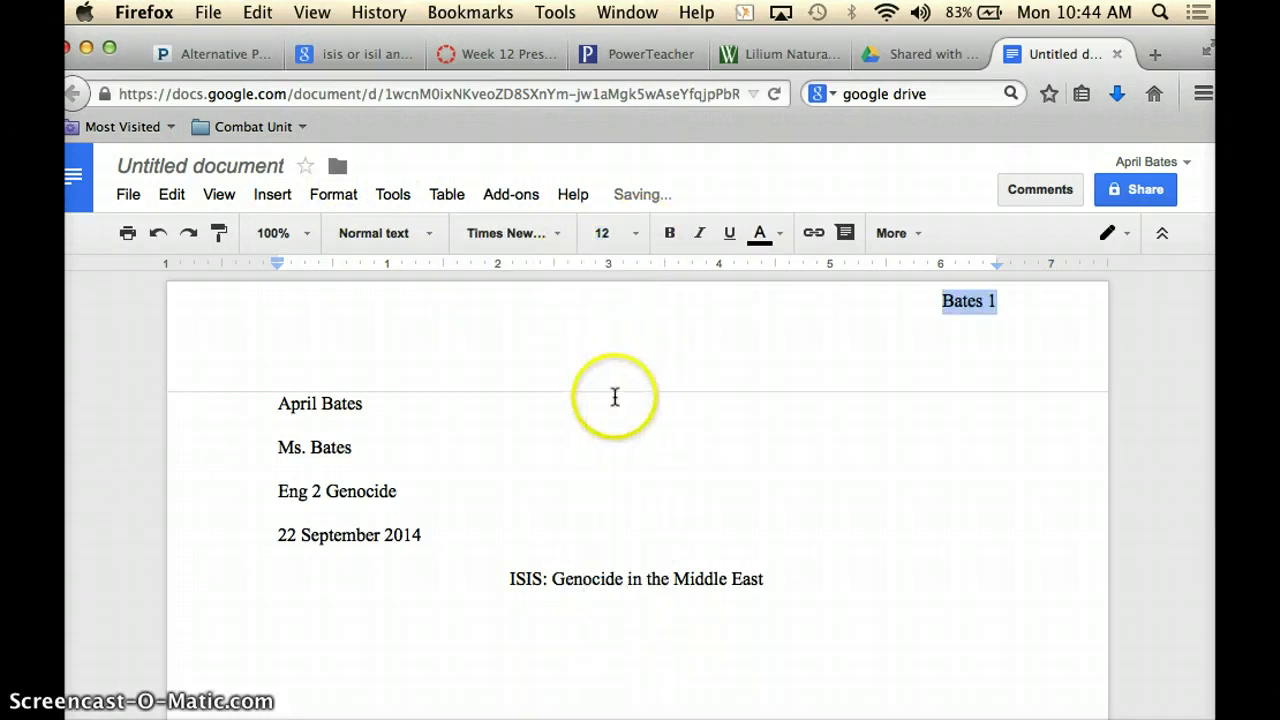
left_click(939, 349)
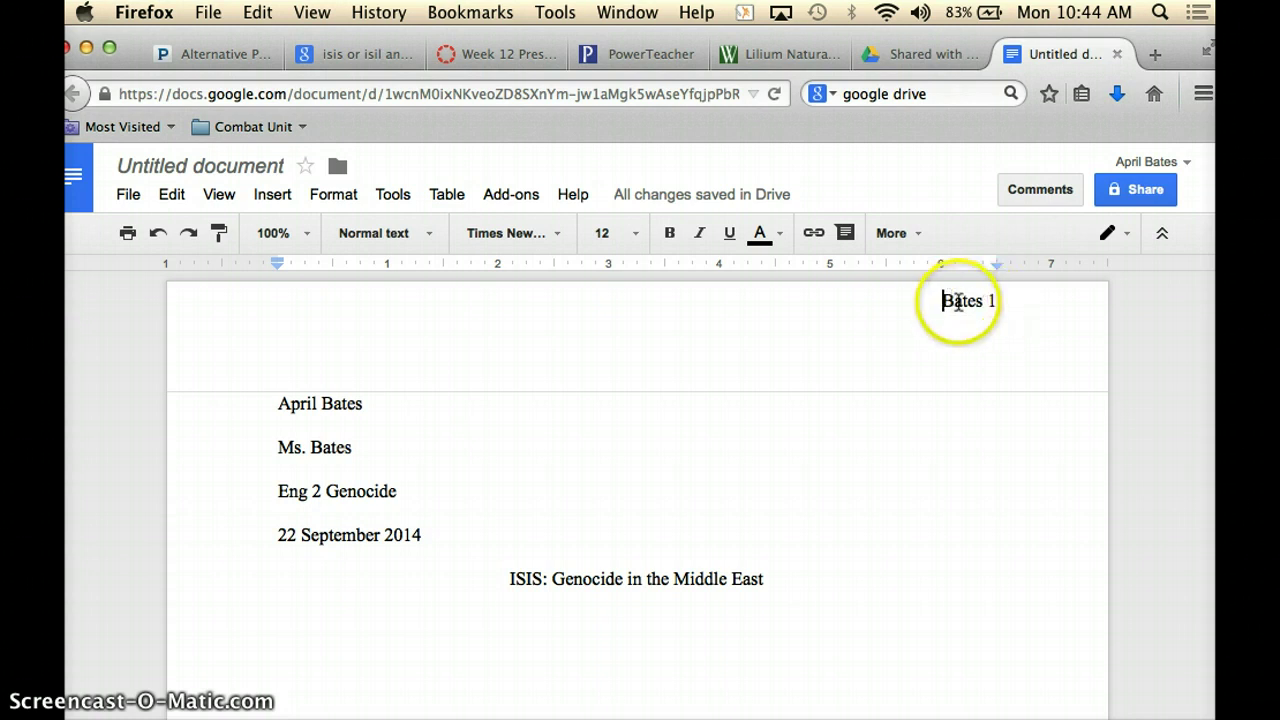
left_click(1000, 300)
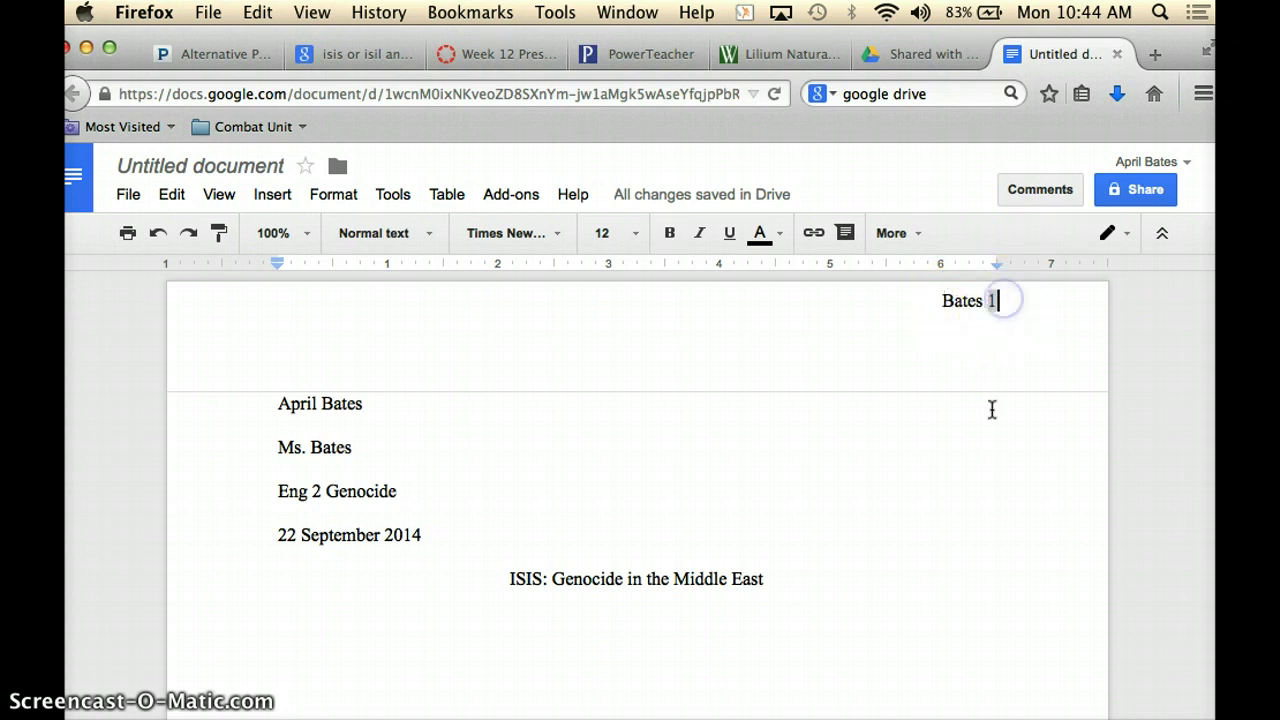
left_click(991, 483)
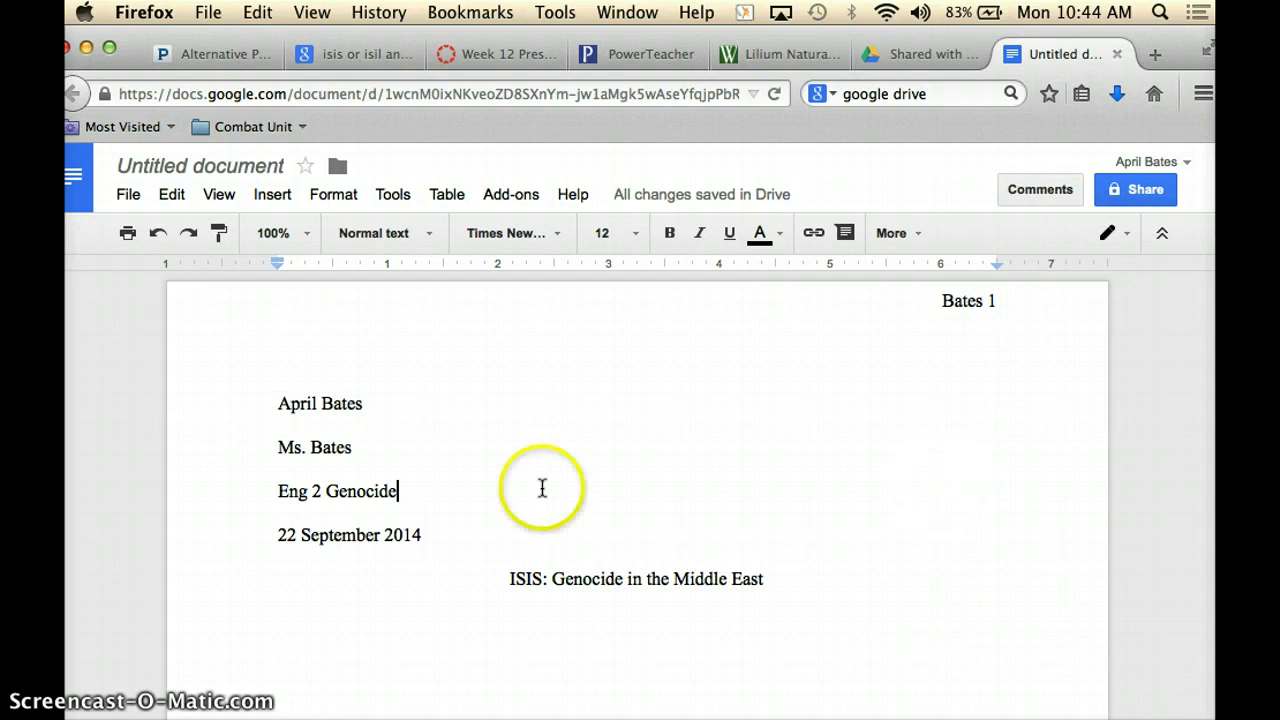
Add a new left-aligned empty line after the centered title for the body text.
double_click(364, 487)
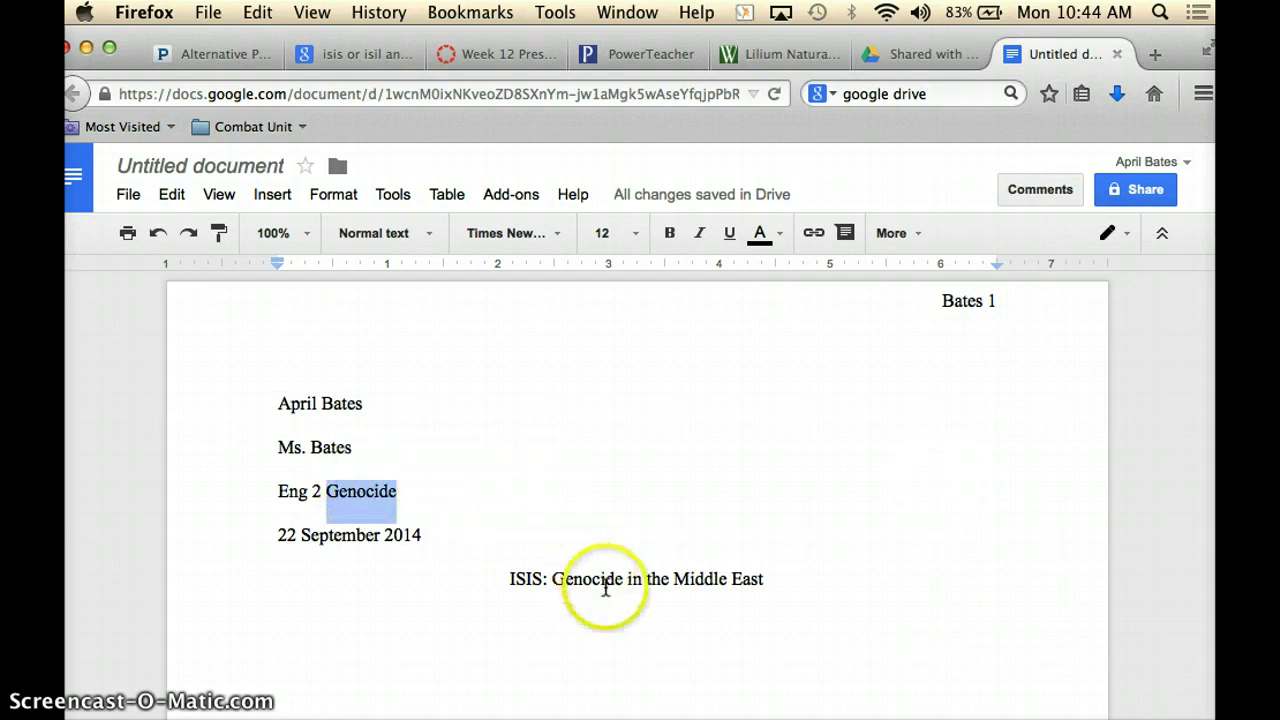
left_click(607, 579)
left_click(792, 579)
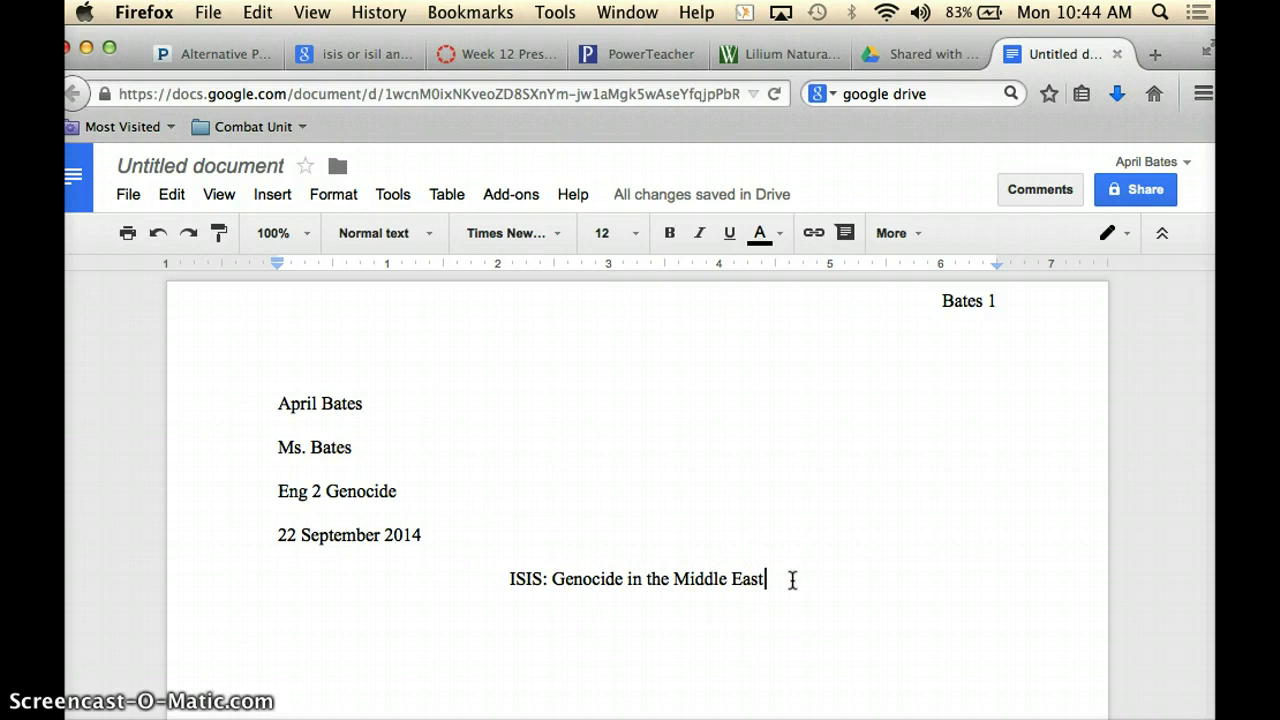
key("Return")
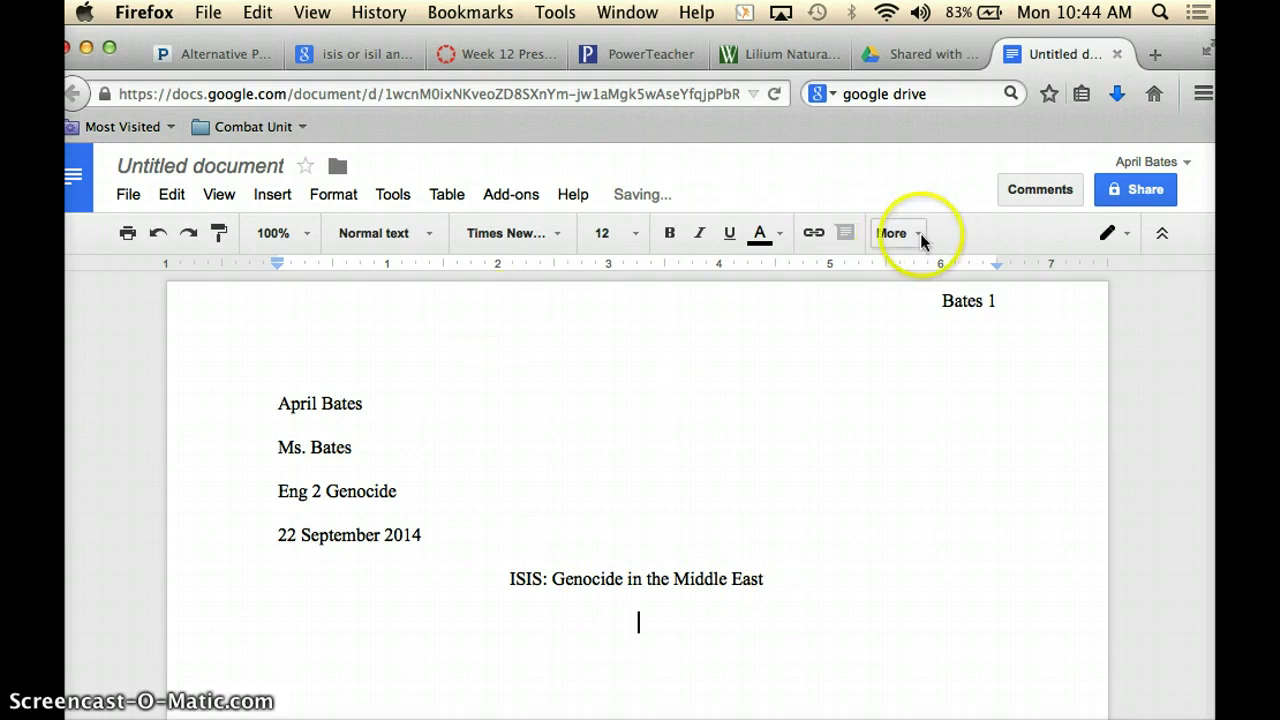
left_click(918, 233)
left_click(548, 275)
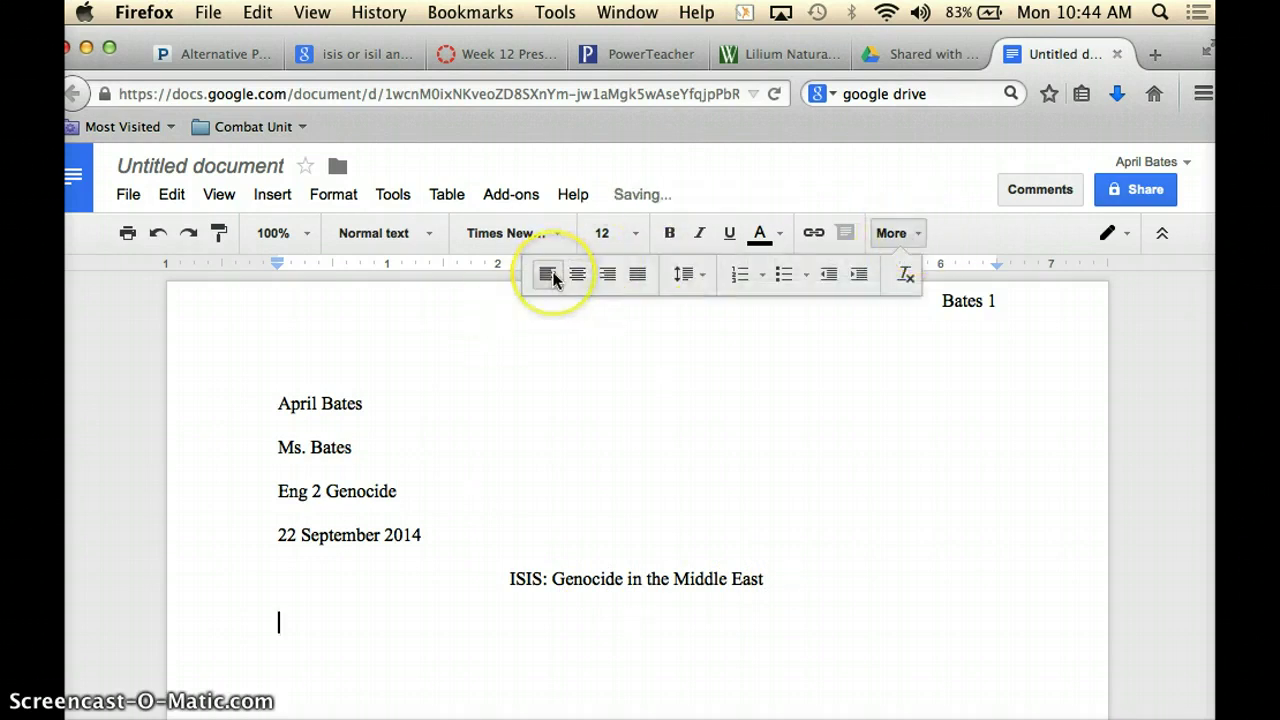